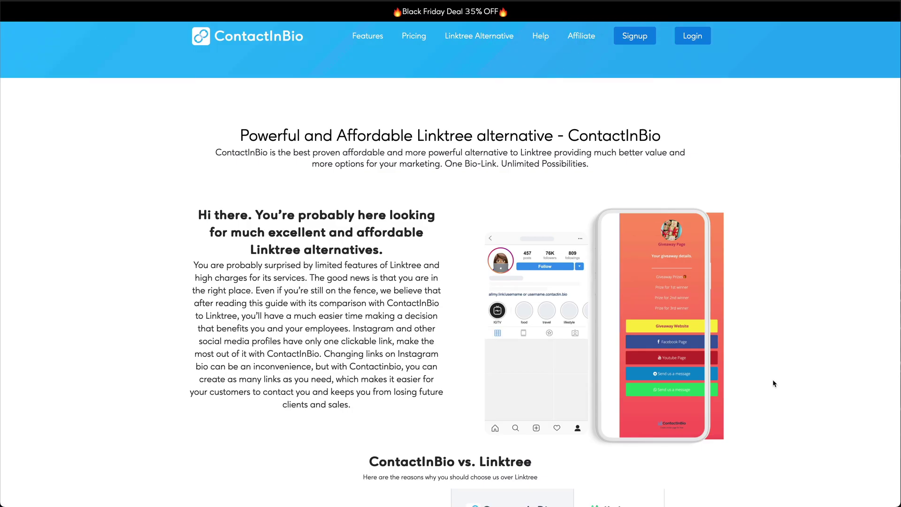
- Scroll down ContactInBio's Linktree-alternative page to the ContactInBio vs. Linktree comparison table
scroll(772, 380, down, 9)
scroll(773, 382, down, 2)
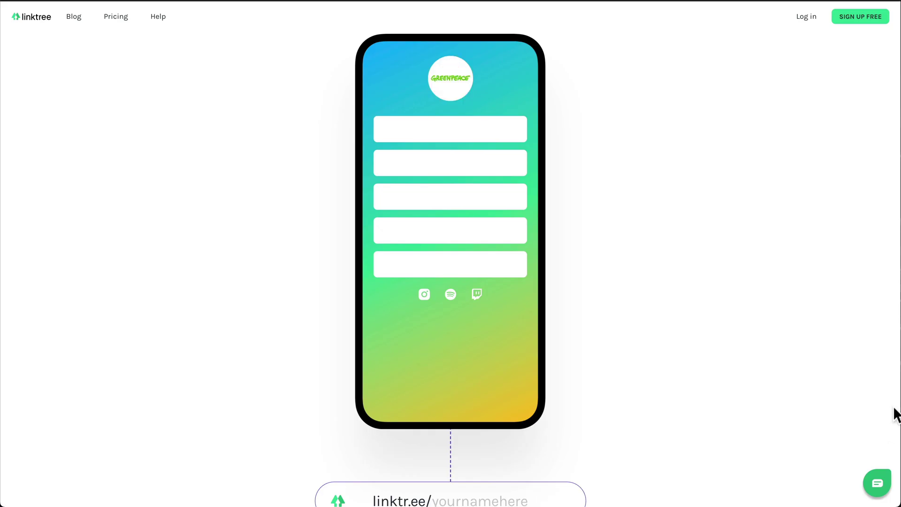
- Scroll the Linktree homepage past the linktr.ee name box to the Use it anywhere section
scroll(728, 302, down, 5)
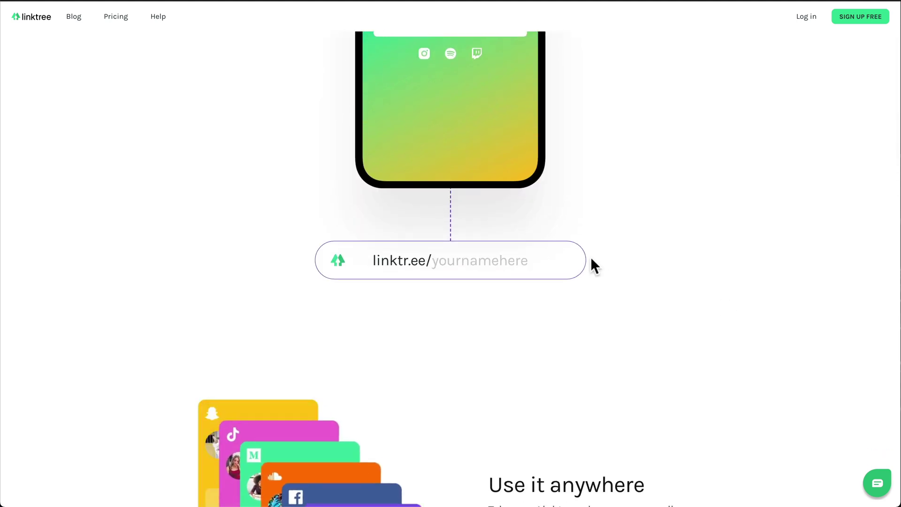
scroll(802, 286, down, 8)
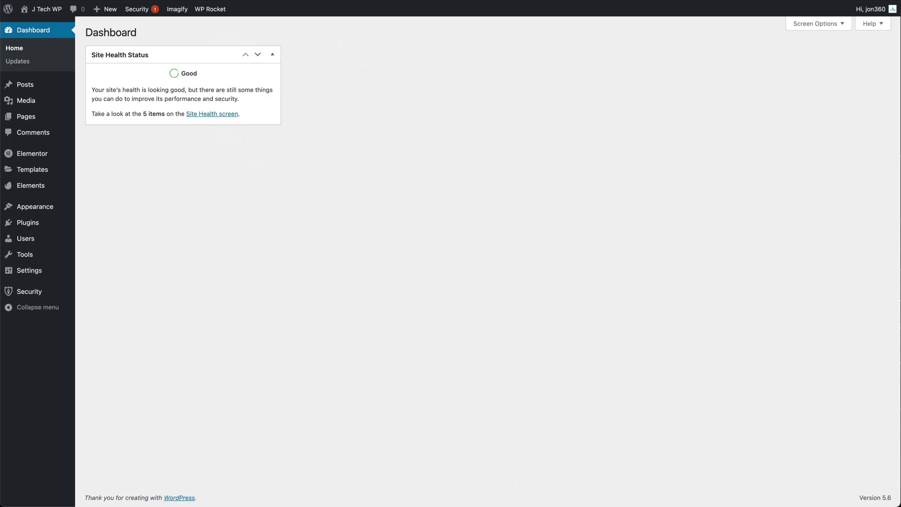
- Add a new page titled Links, publish it, and open it with Elementor
mouse_move(51, 121)
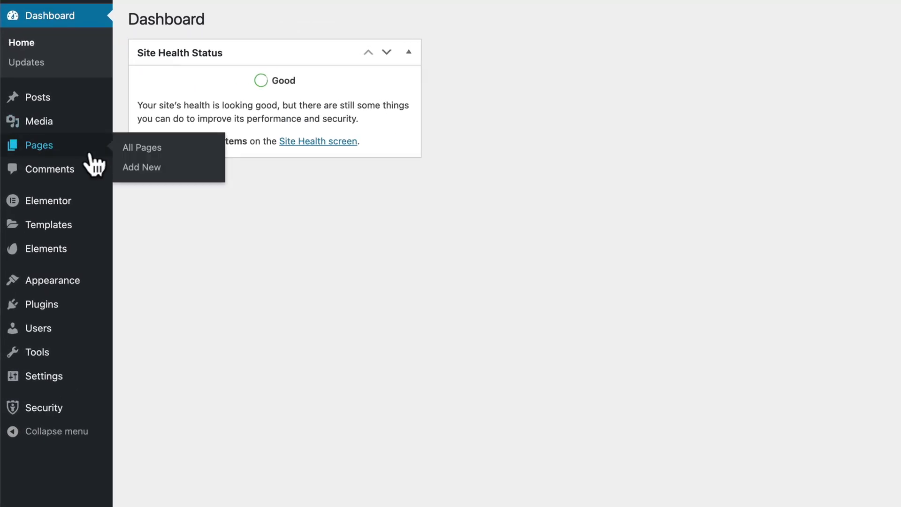
click(141, 167)
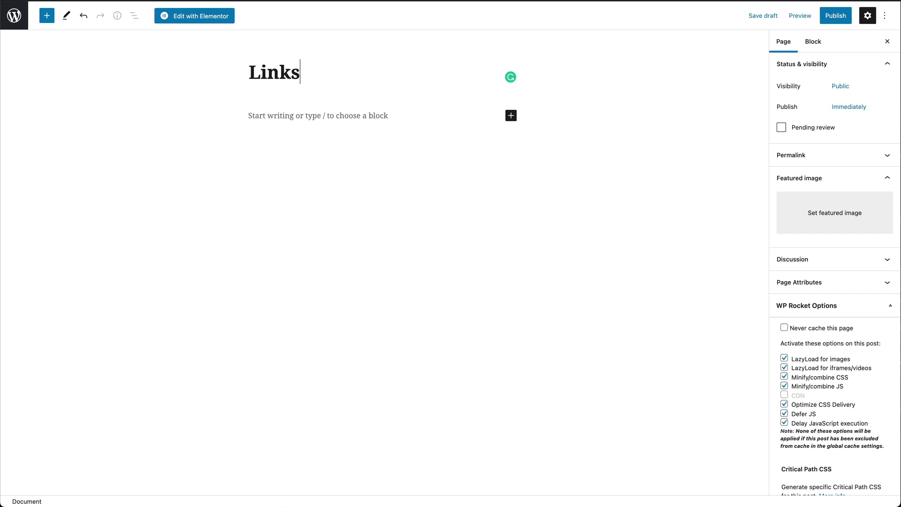
click(835, 20)
click(814, 22)
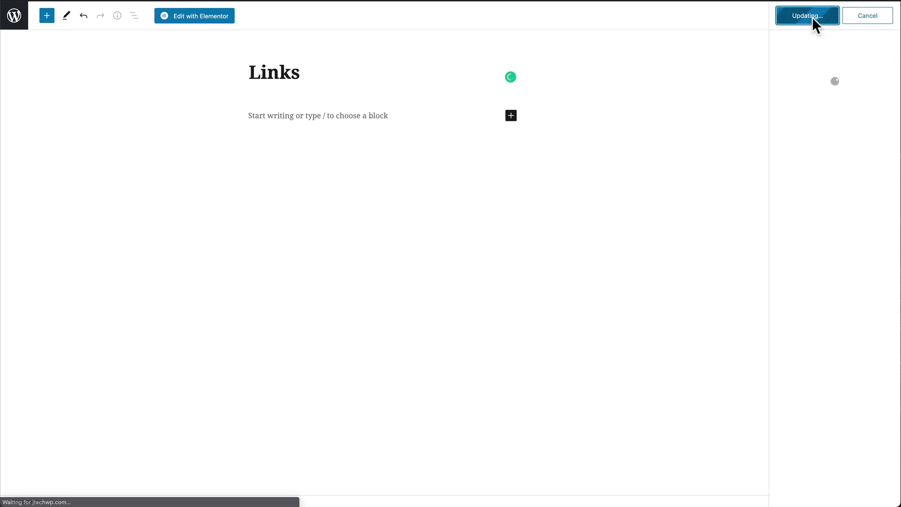
click(217, 19)
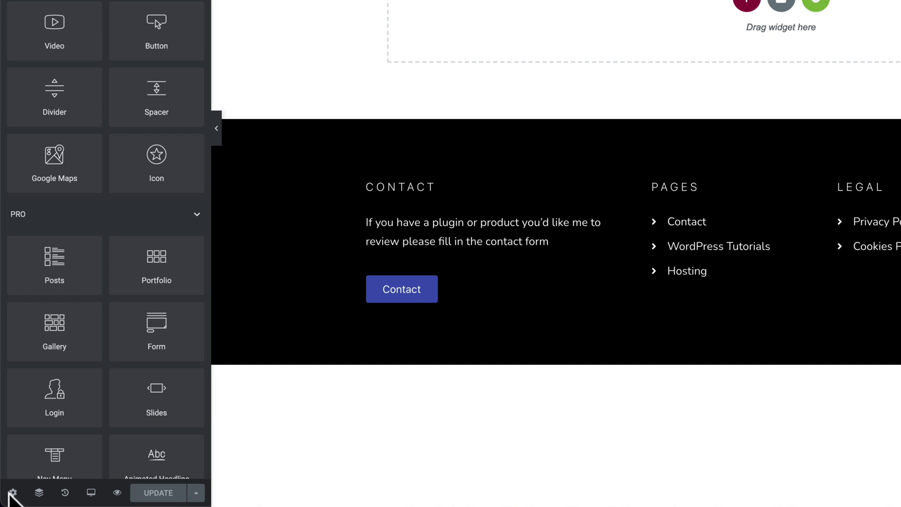
- Turn on Hide Title in the Links page settings and preview at mobile size
click(13, 493)
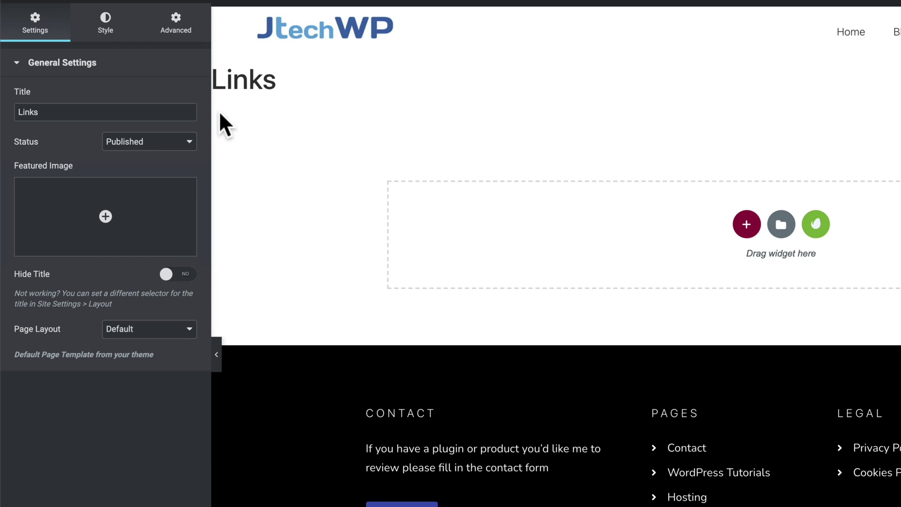
click(172, 275)
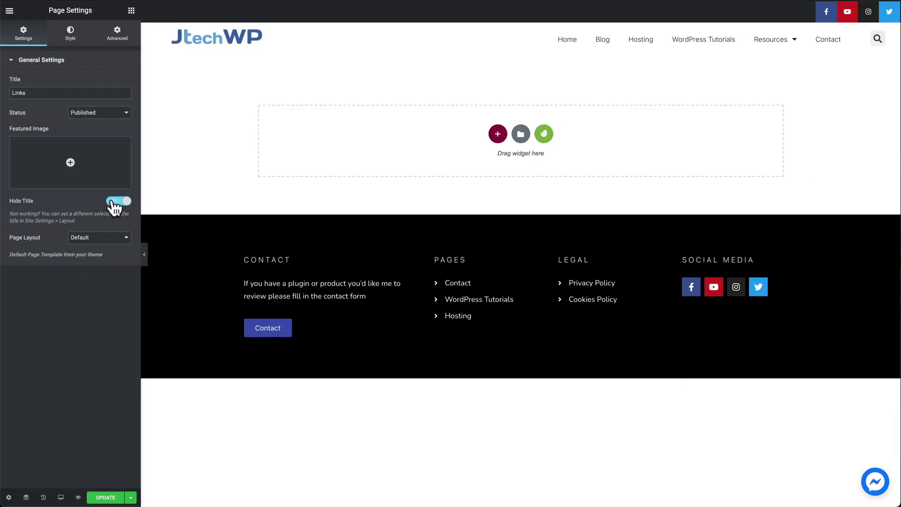
mouse_move(61, 495)
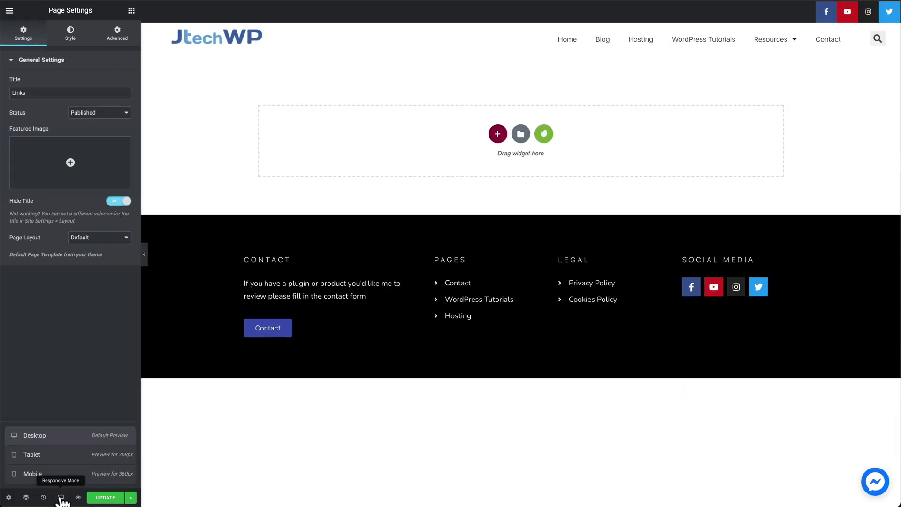
click(38, 473)
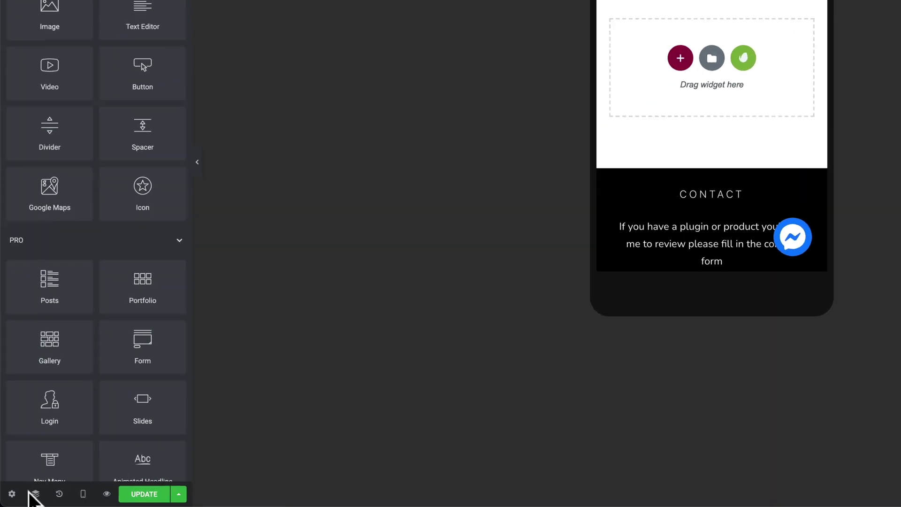
- Set the page layout to Elementor Canvas to drop the site header and footer
click(12, 492)
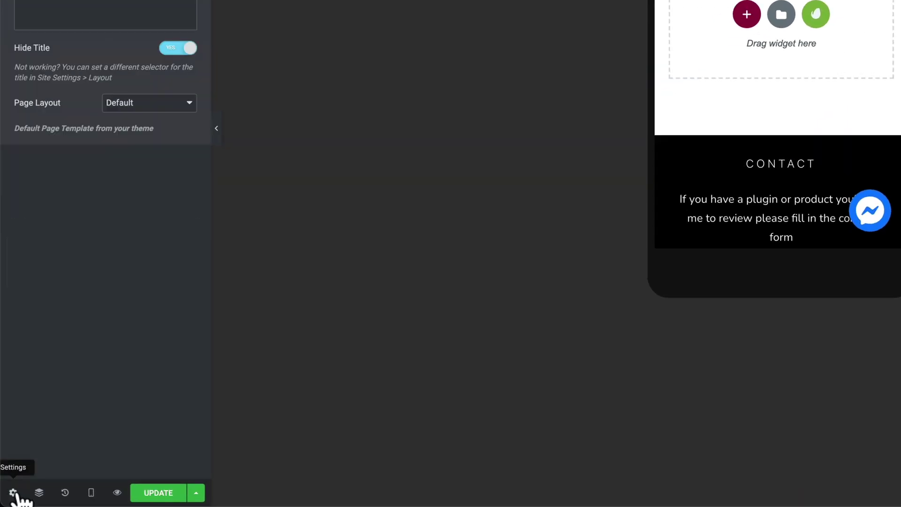
click(132, 111)
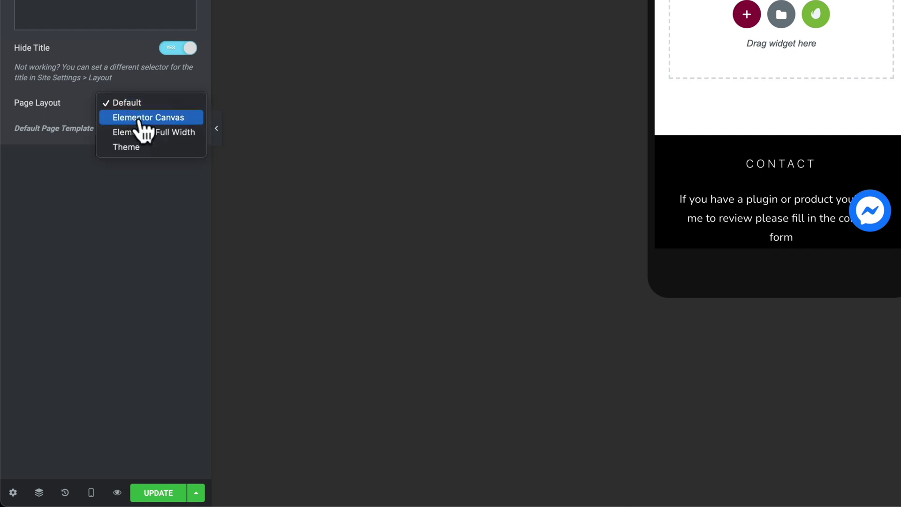
click(139, 118)
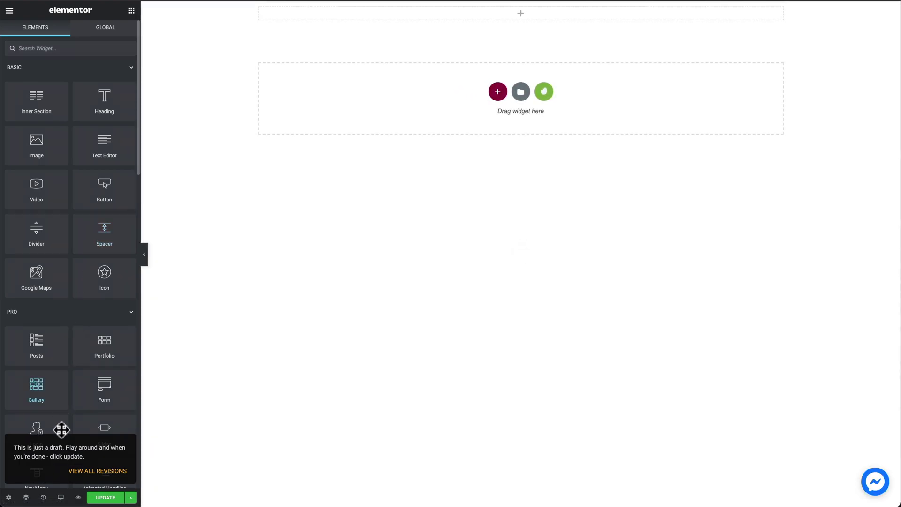
- Switch to Mobile preview and replace the empty section with a one-column section
click(61, 497)
click(51, 475)
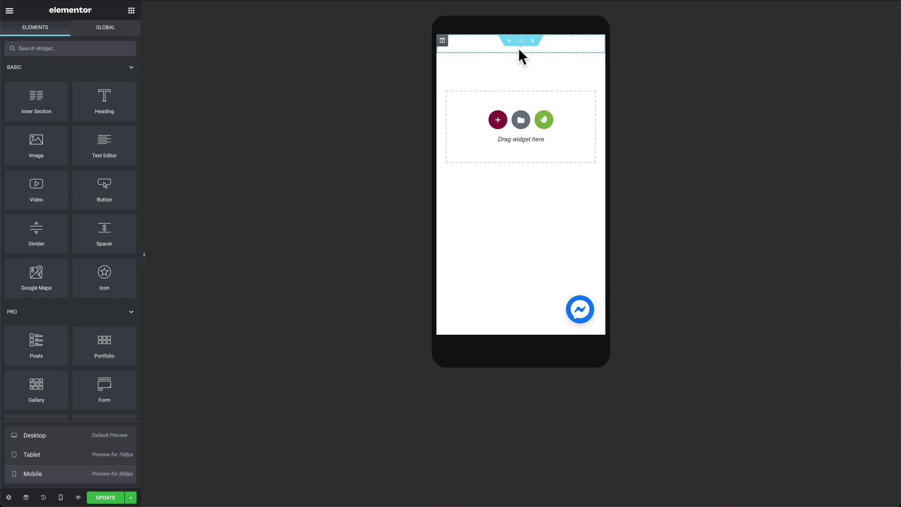
click(532, 41)
click(498, 114)
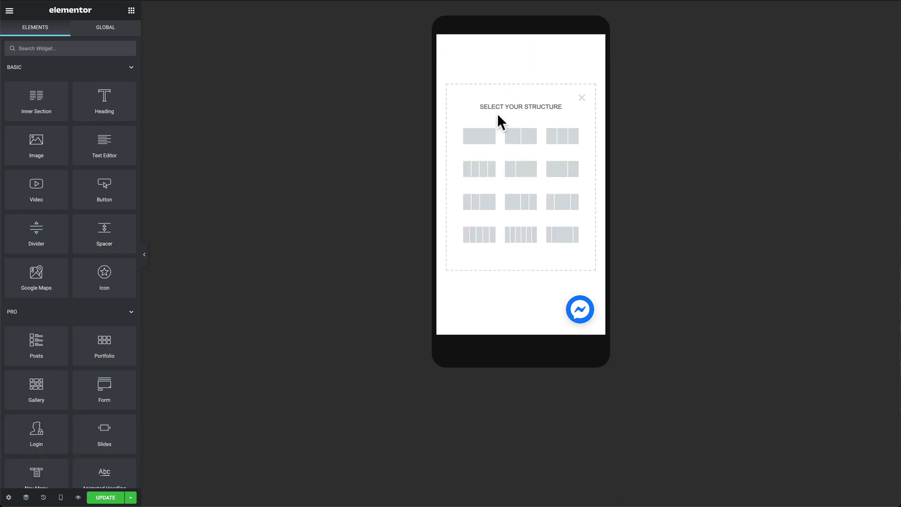
click(480, 136)
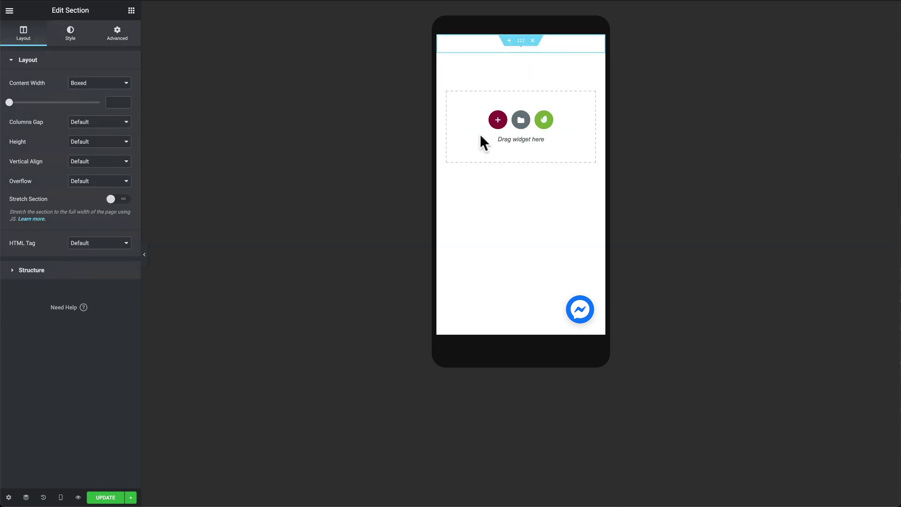
- Add an Image widget showing the JtechWP logo at Medium - 300 x 300
click(521, 48)
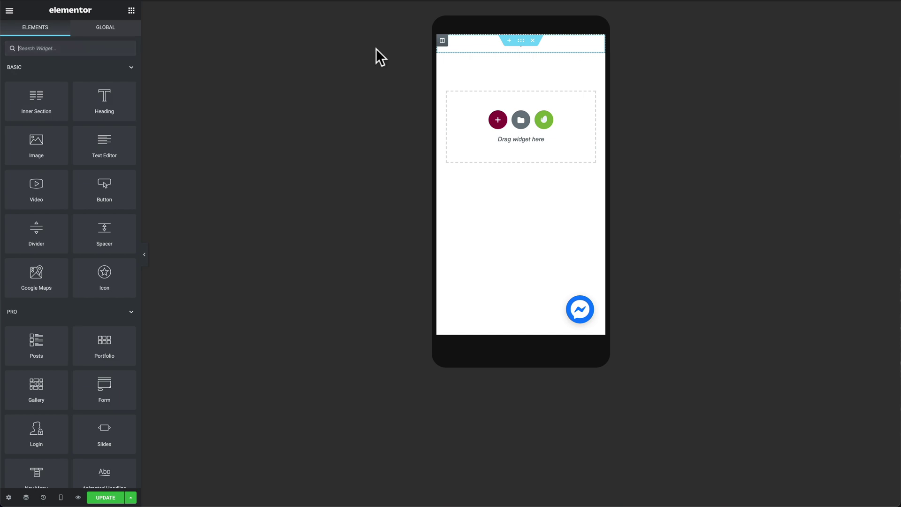
drag(35, 151, 521, 47)
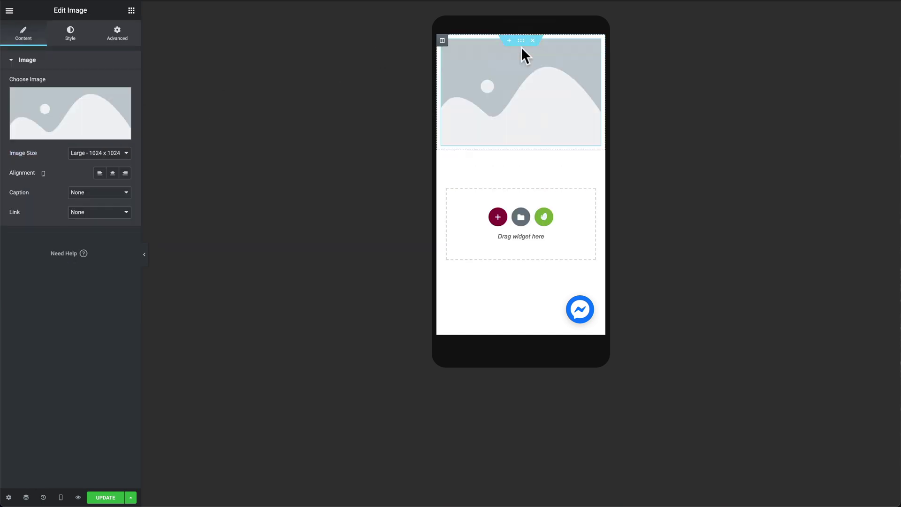
click(76, 121)
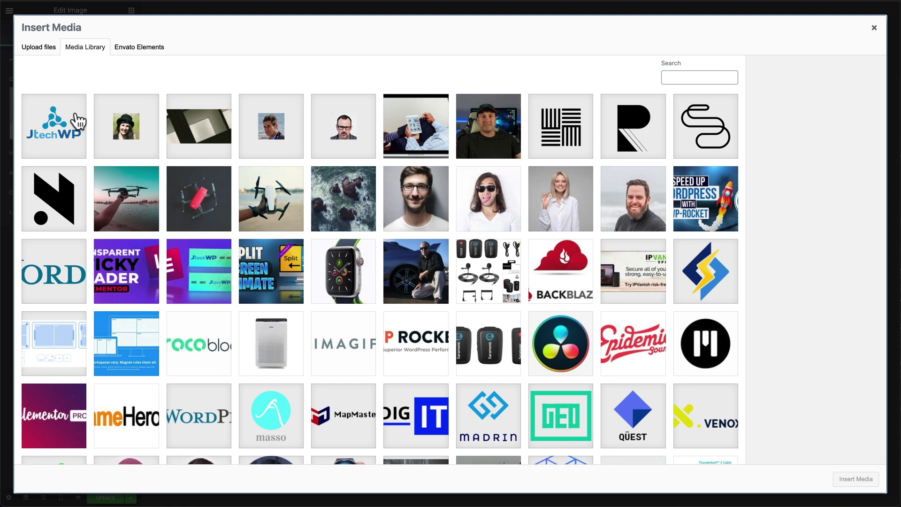
click(55, 137)
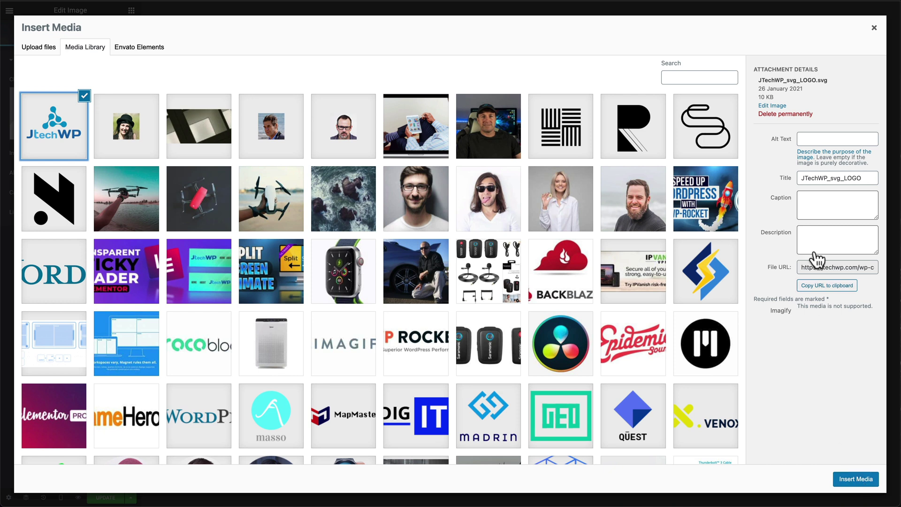
click(853, 480)
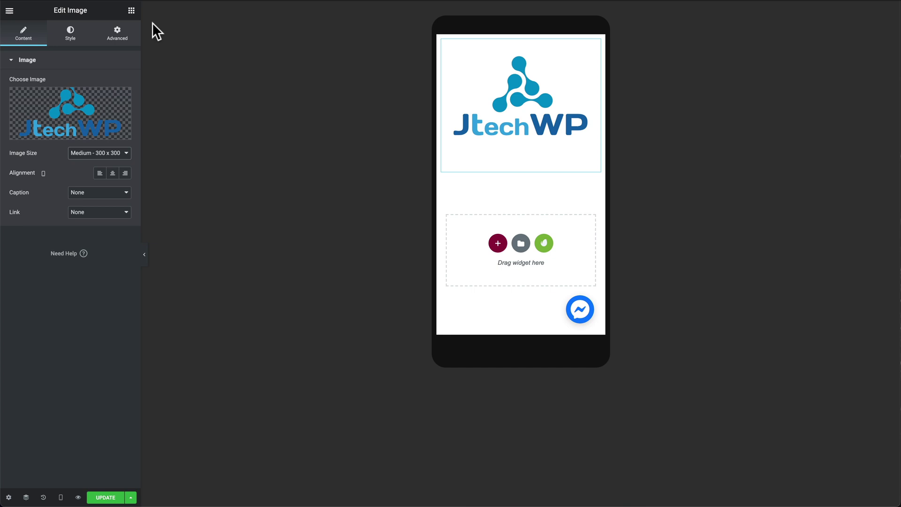
click(70, 40)
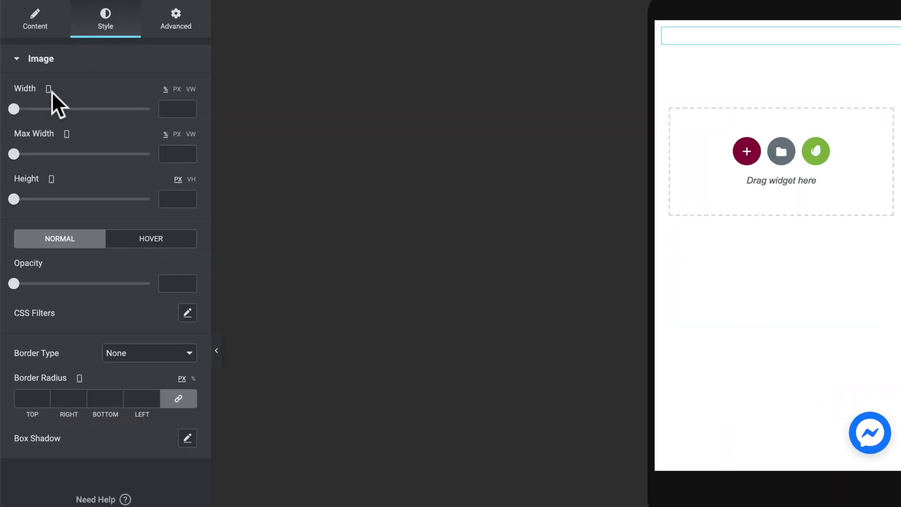
drag(17, 113, 54, 121)
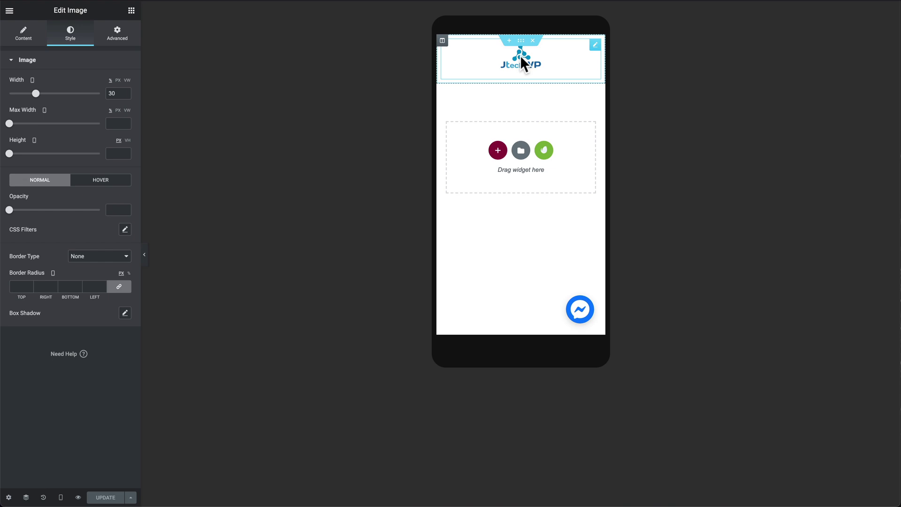
click(12, 35)
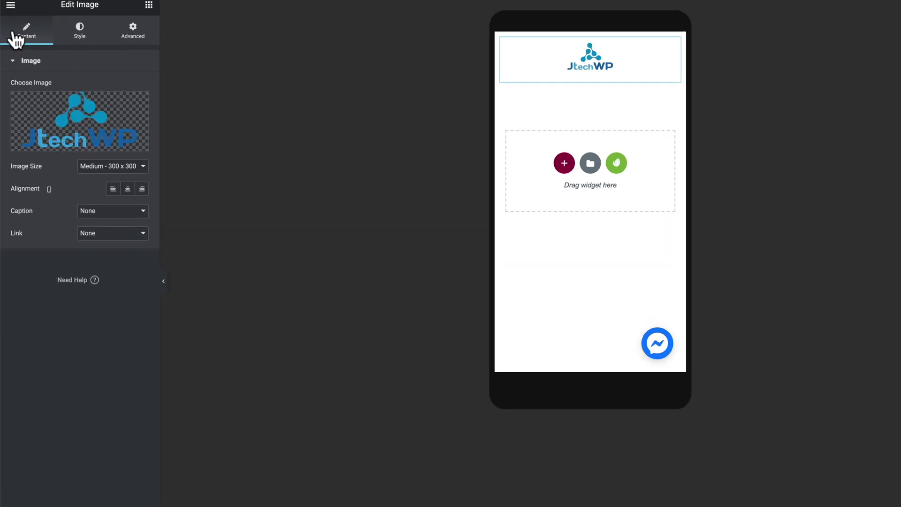
click(98, 216)
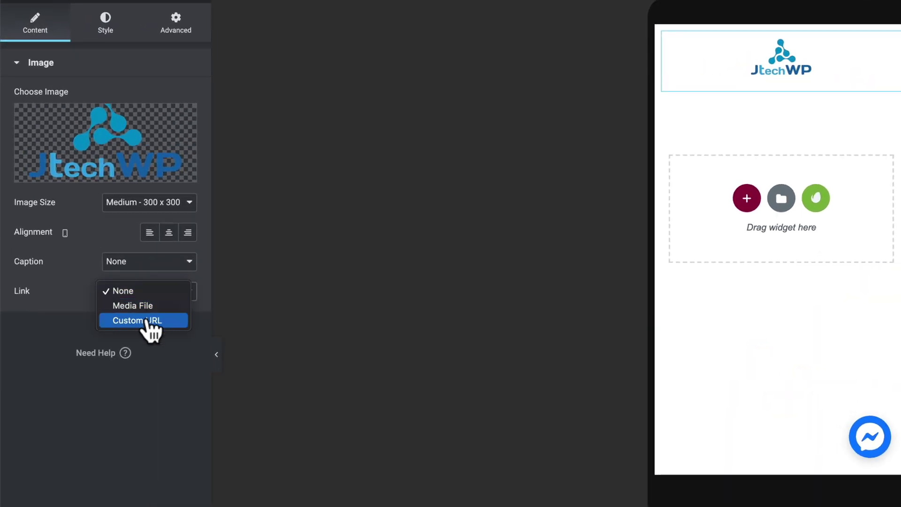
click(146, 321)
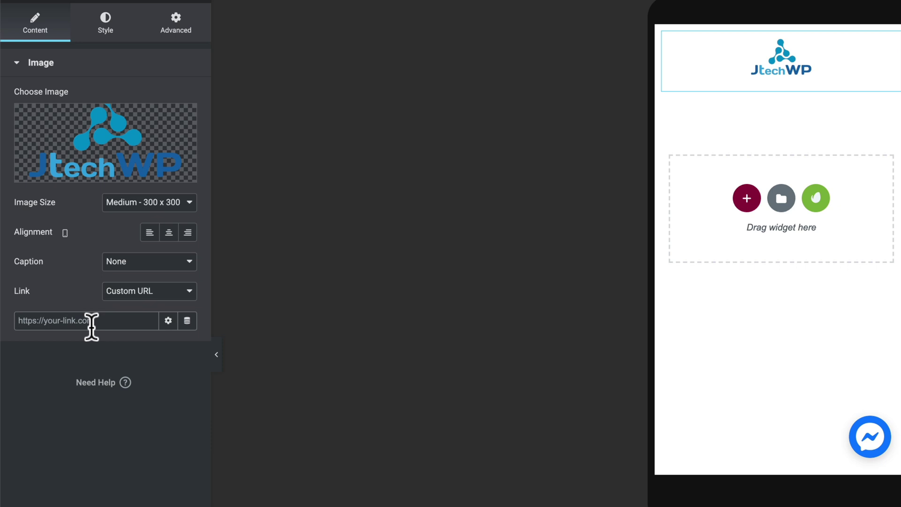
click(92, 324)
text(links)
key(BackSpace)
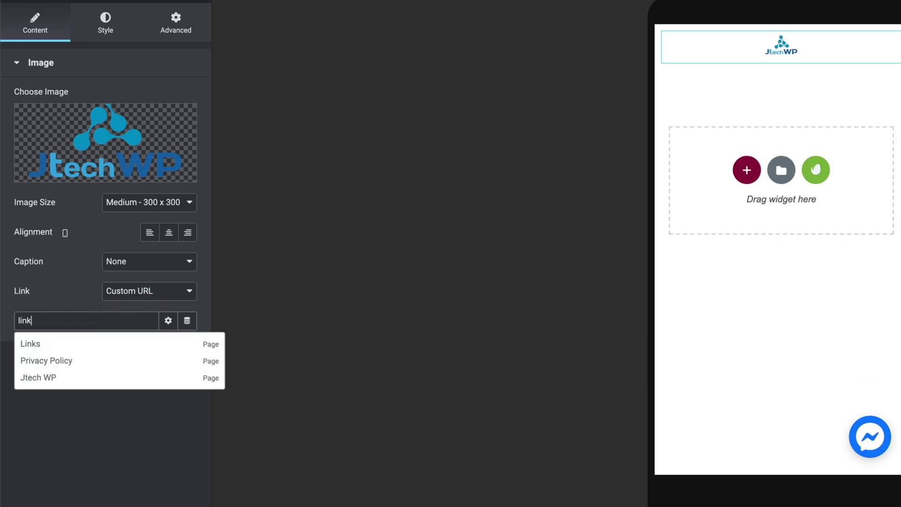
click(96, 342)
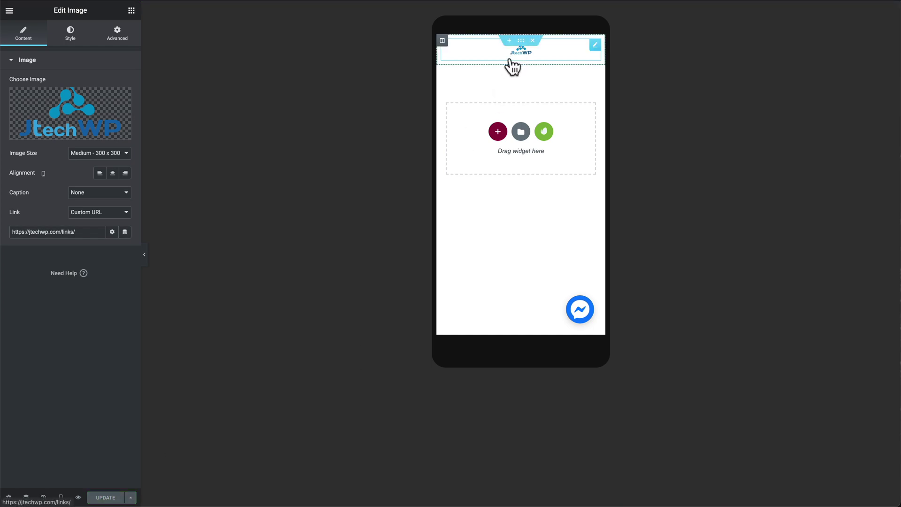
- Add a one-column section below the logo holding a Social Icons widget
key(ctrl+z)
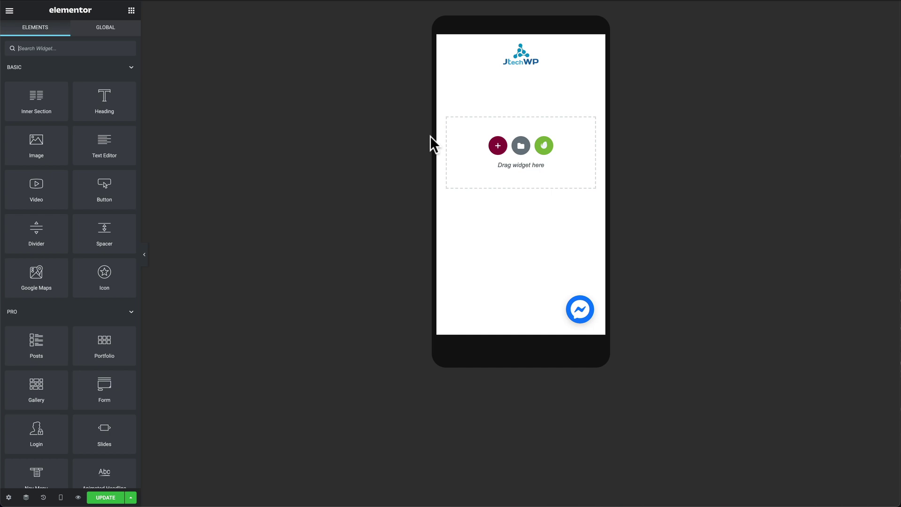
click(499, 149)
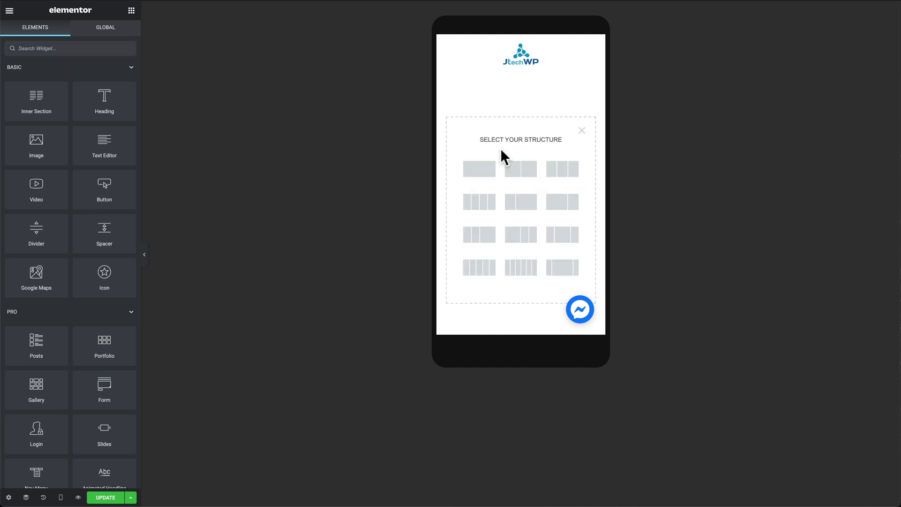
click(480, 167)
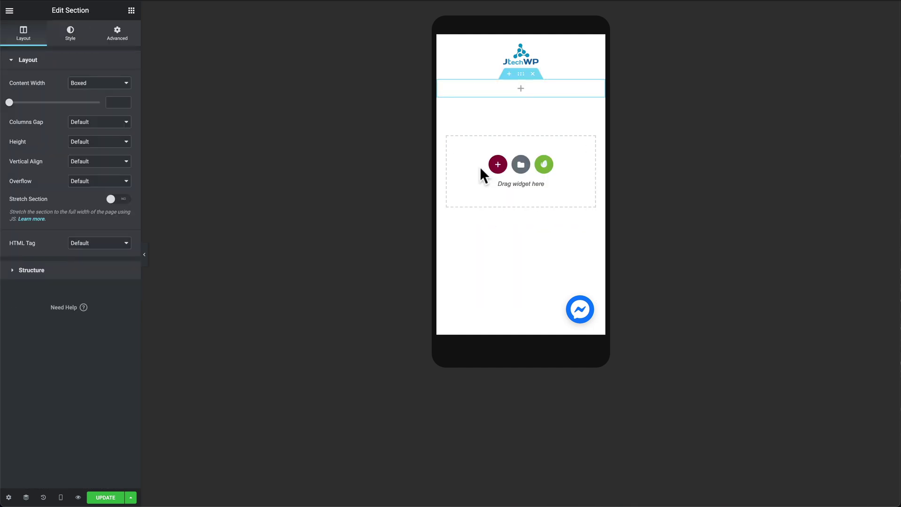
click(521, 89)
click(36, 48)
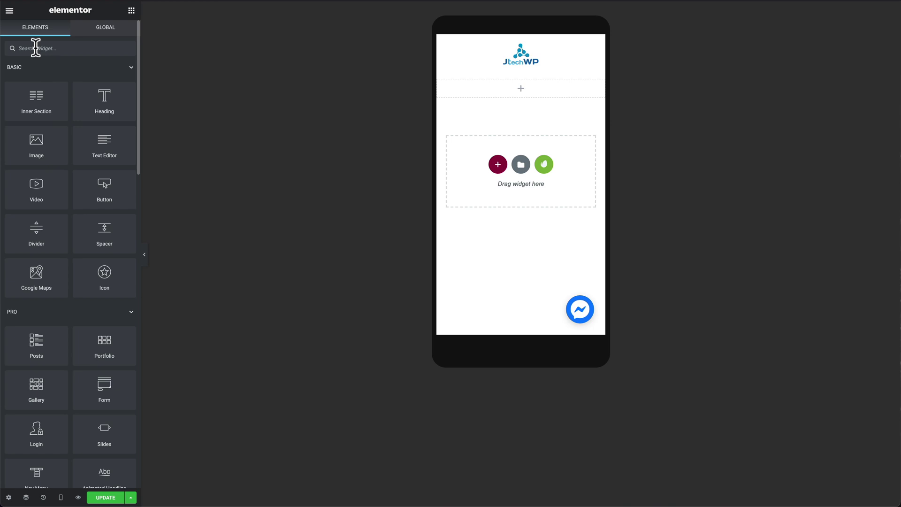
text(soc)
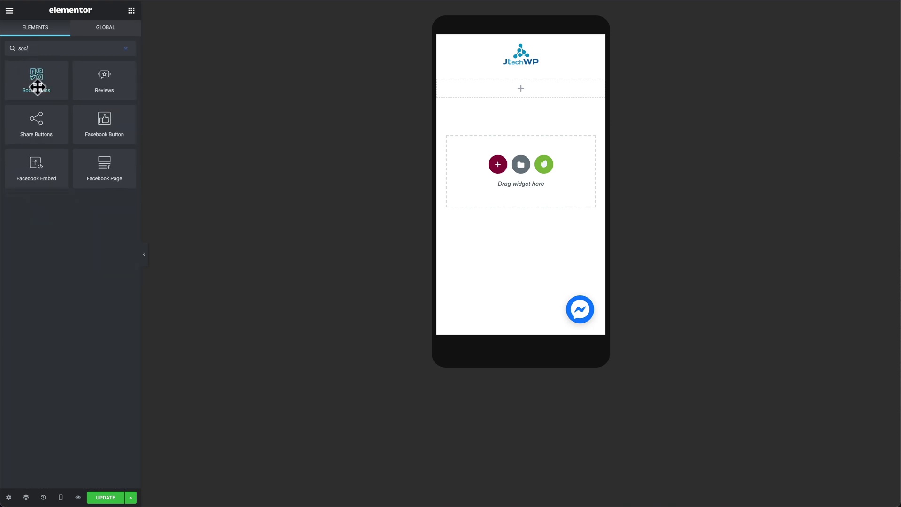
drag(36, 84, 531, 91)
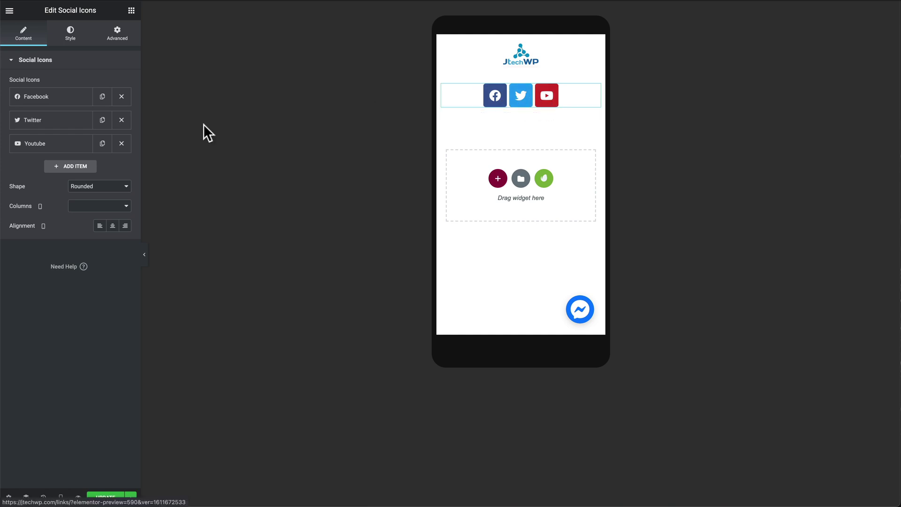
- Add an Instagram icon to the social icons row from the Icon Library
click(65, 168)
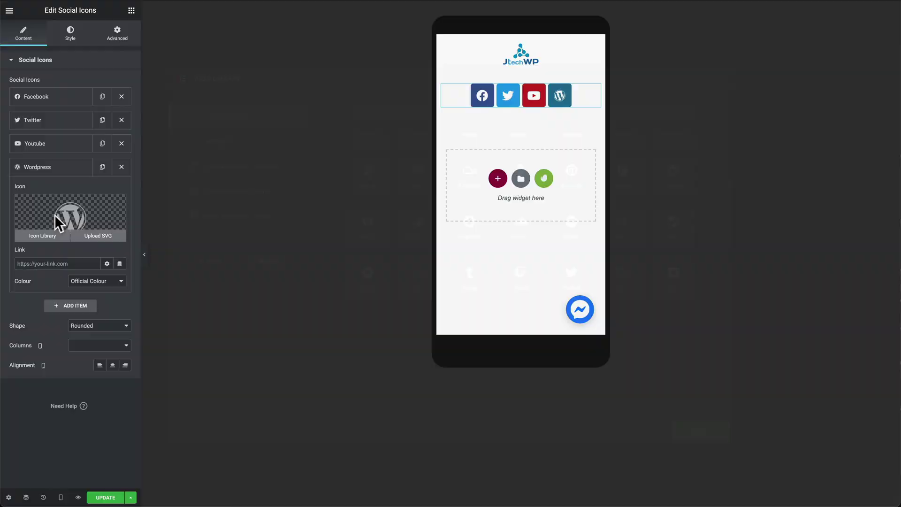
click(54, 217)
text(inst)
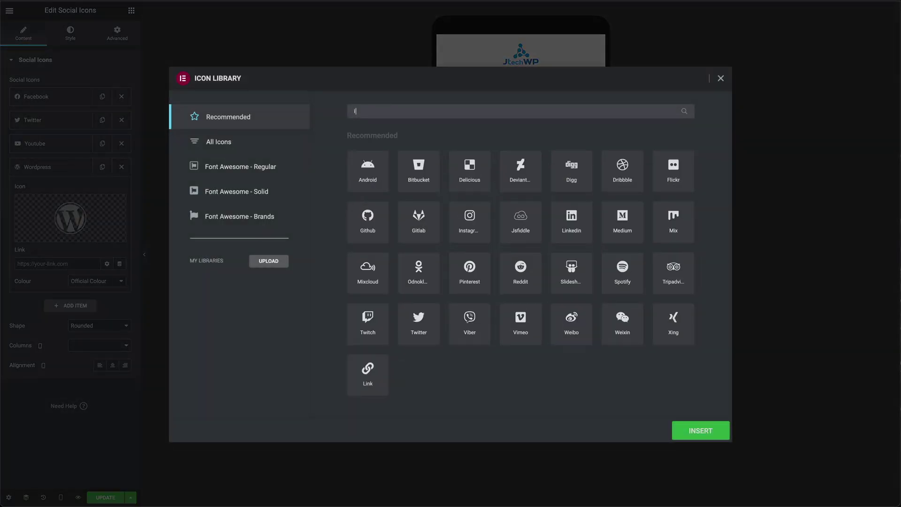
click(370, 165)
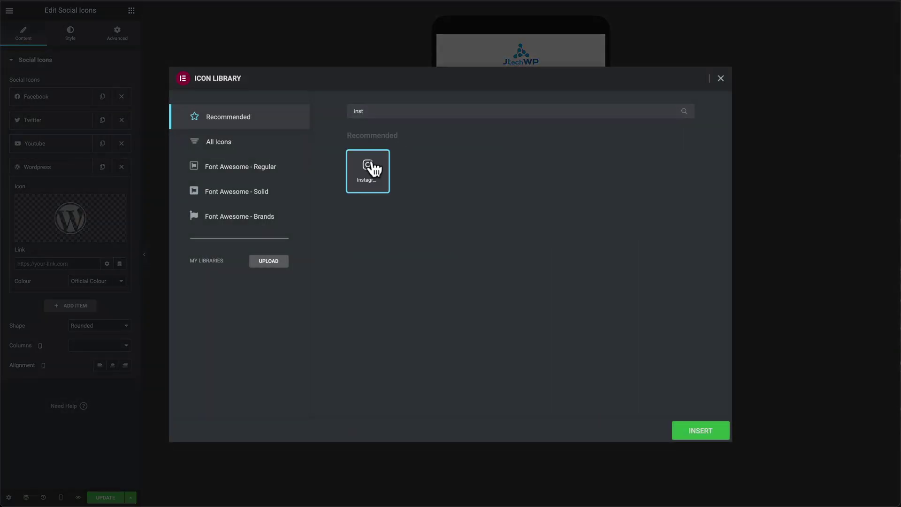
click(700, 430)
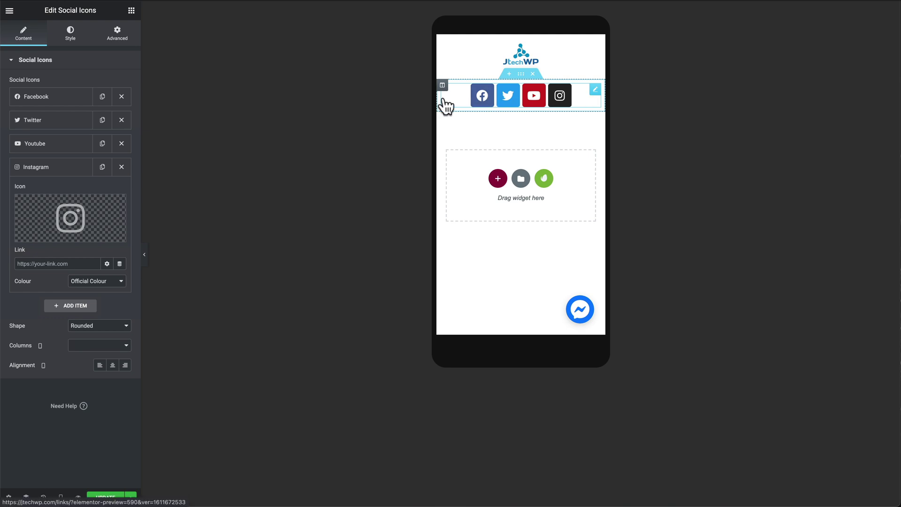
- Check the Facebook, Twitter, YouTube and Instagram icon links, then update the page
click(47, 96)
click(46, 242)
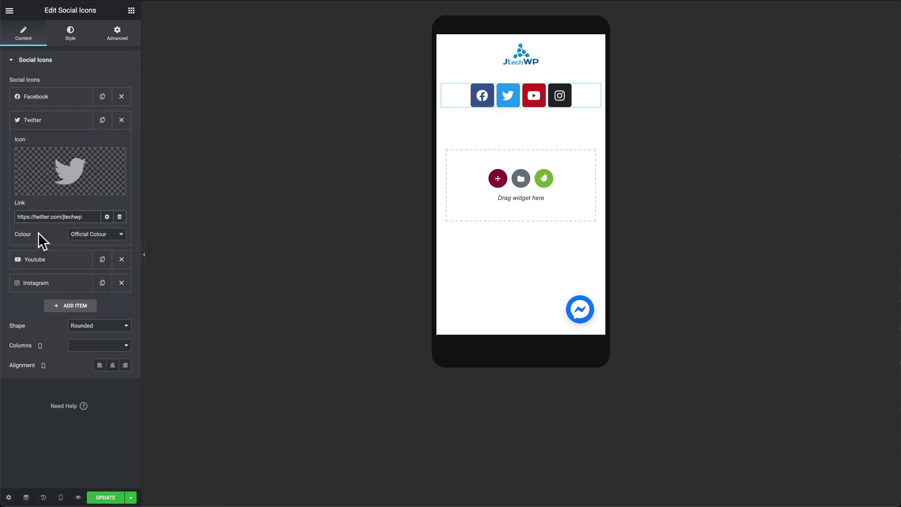
click(44, 256)
click(42, 280)
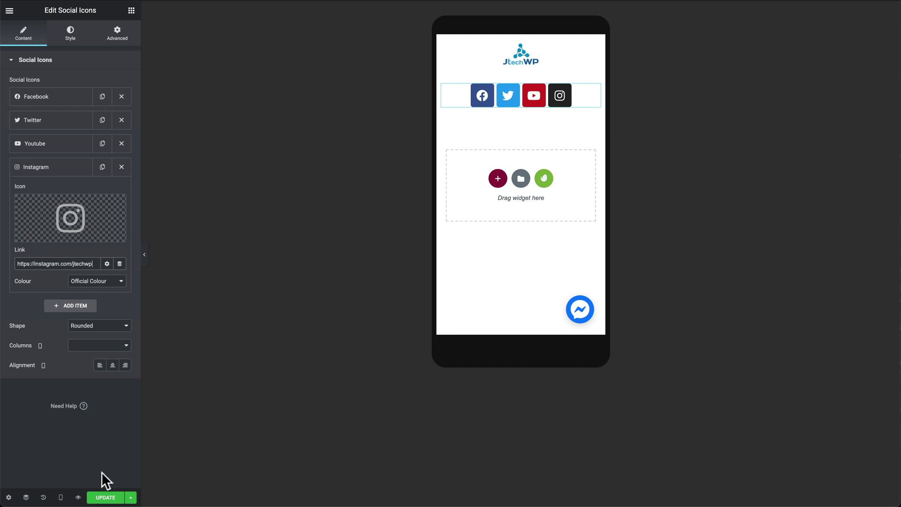
click(110, 496)
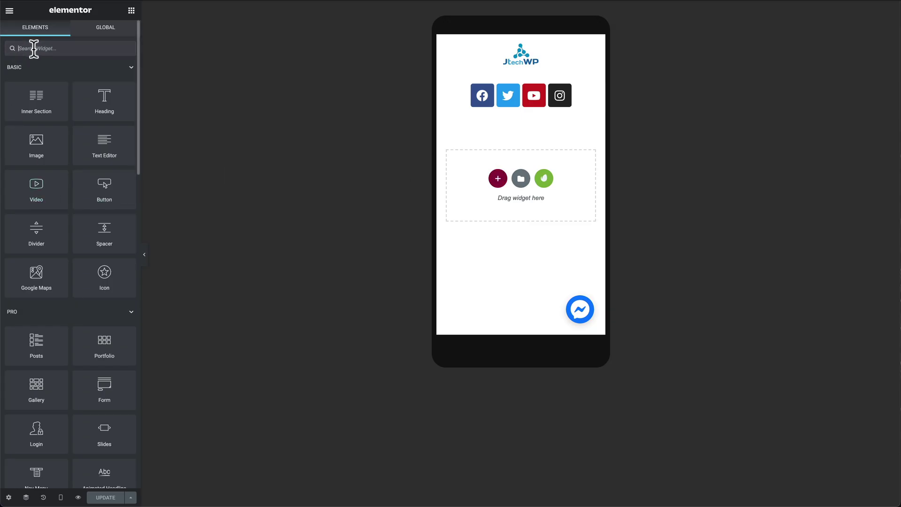
- Place a Call to Action widget below the icons and paste the Udemy course link
text(cal)
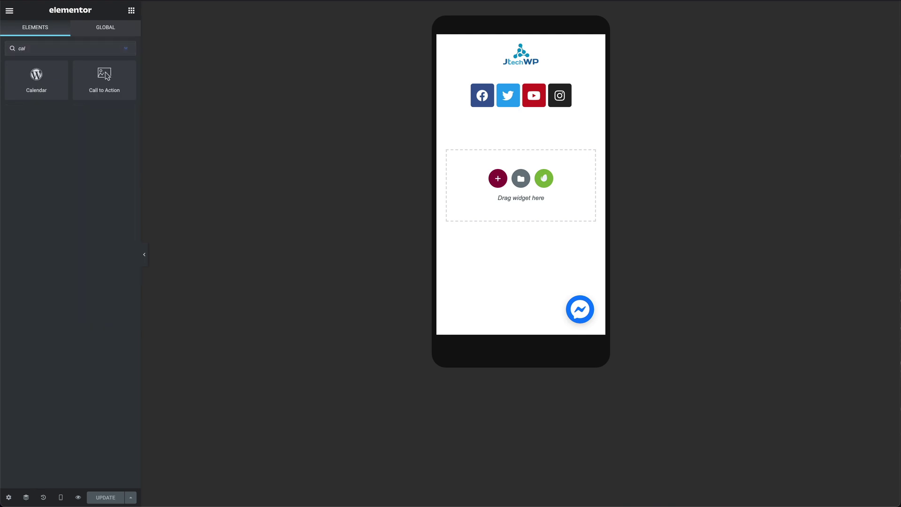
drag(94, 75, 523, 189)
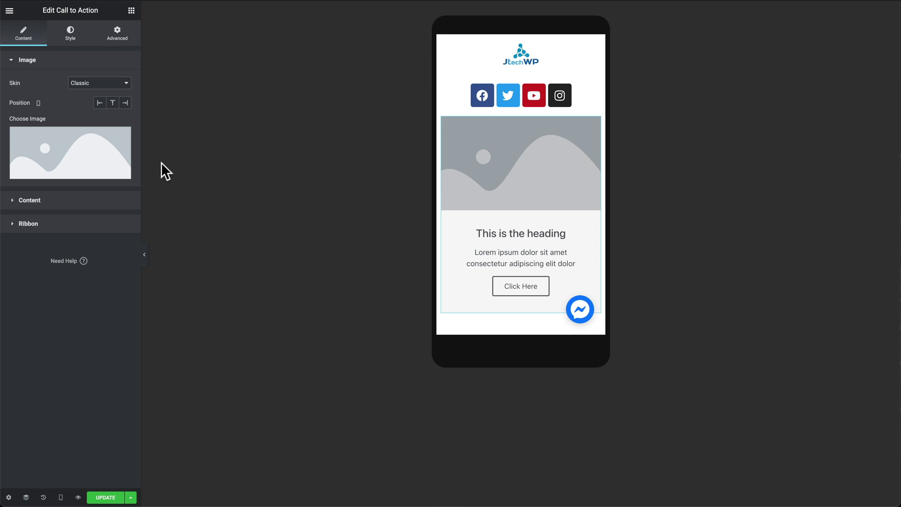
click(61, 201)
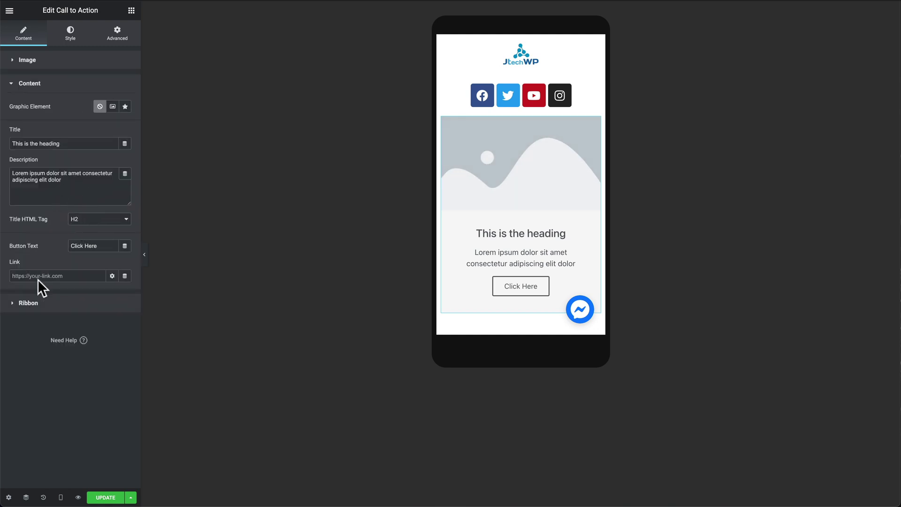
key(ctrl+v)
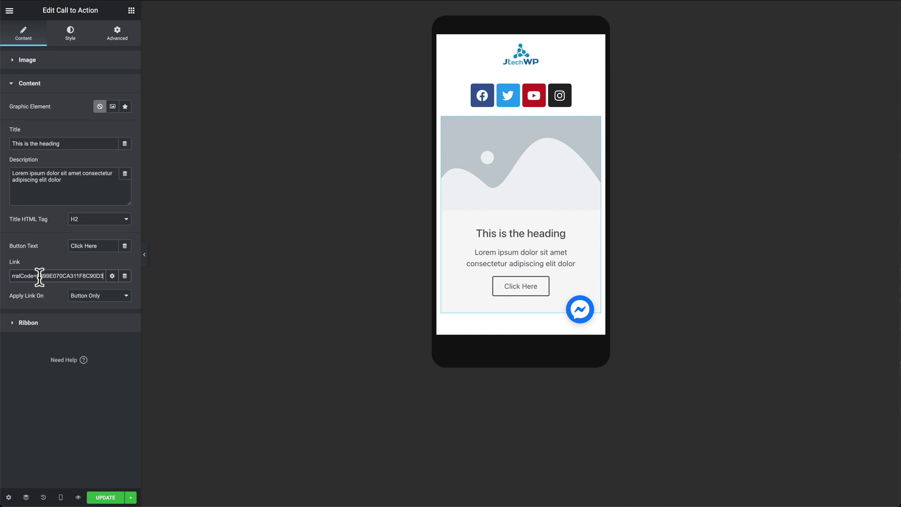
click(37, 156)
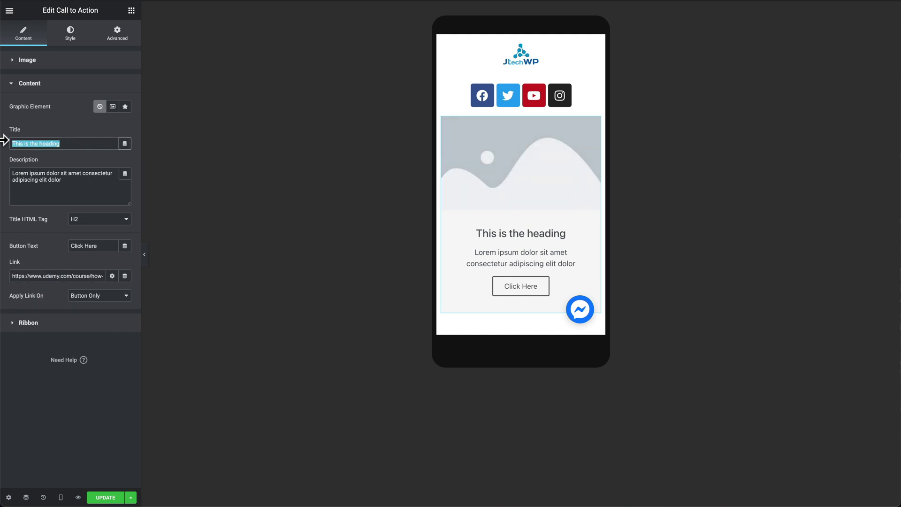
- Set the card title to 'How to build an awesome WordPress Website Fast' and description 'Online course'
text(How to build an awesome WordPress Website Fast)
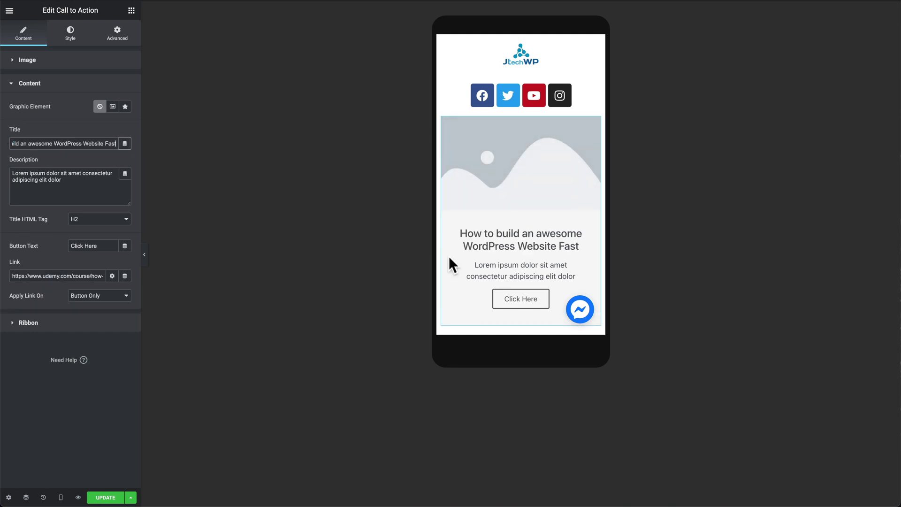
click(516, 272)
drag(88, 183, 3, 152)
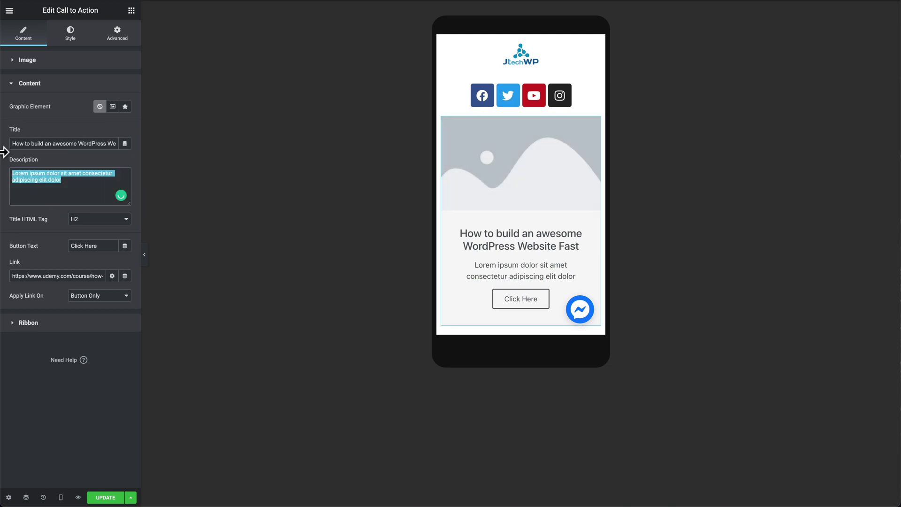
text(Online course)
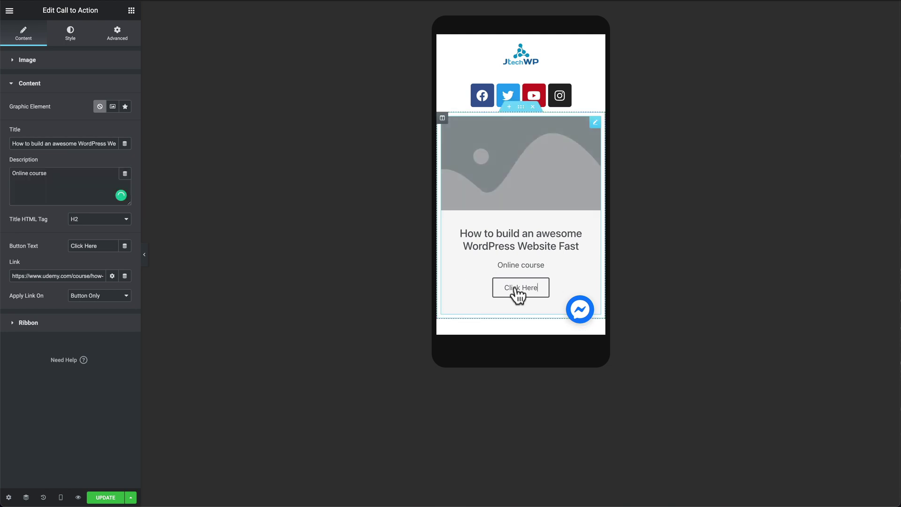
- Upload WordPress-Course.jpg as the card image, save, and move the card into the icons' section
click(596, 126)
drag(673, 317, 557, 311)
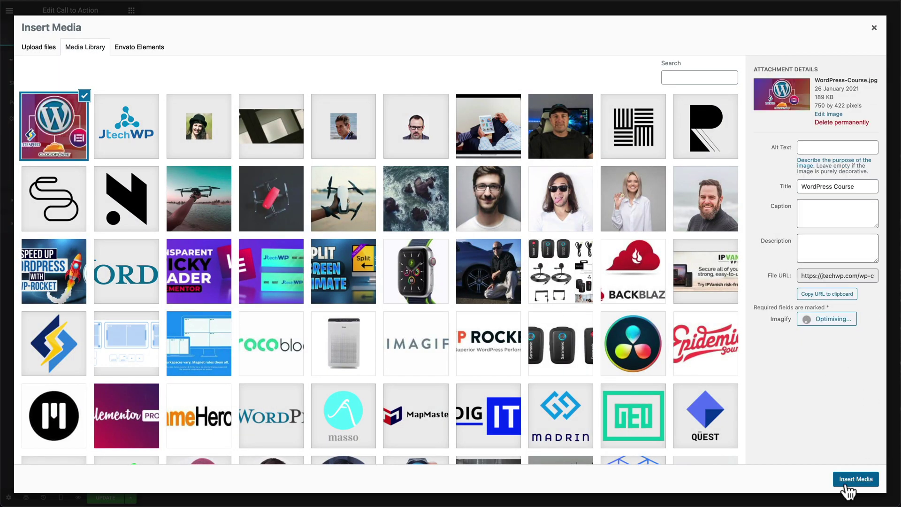
click(855, 479)
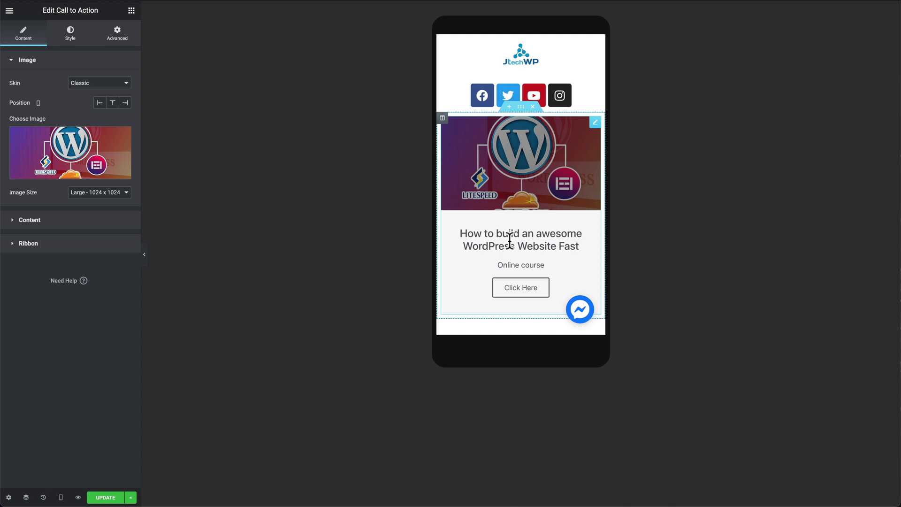
key(ctrl+s)
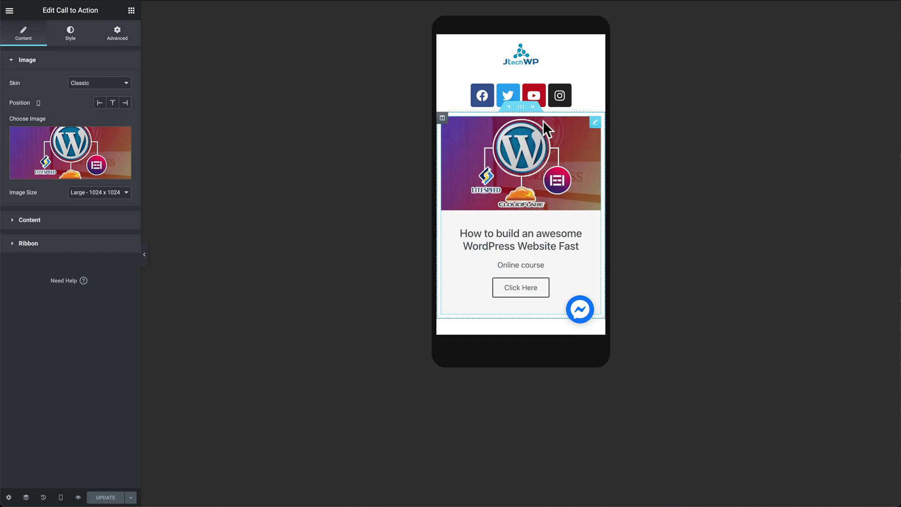
drag(595, 124, 537, 109)
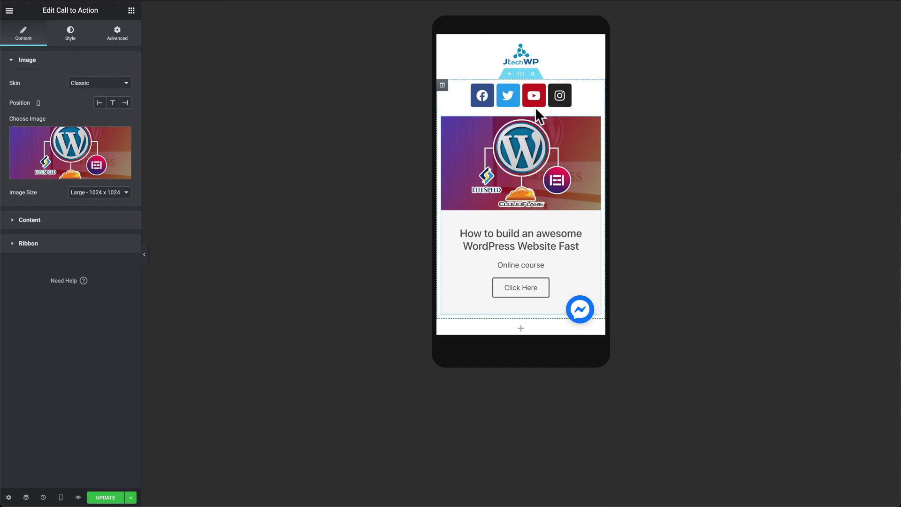
- Give the icons-and-card section a Classic background using global light blue Saved Color #1
click(521, 75)
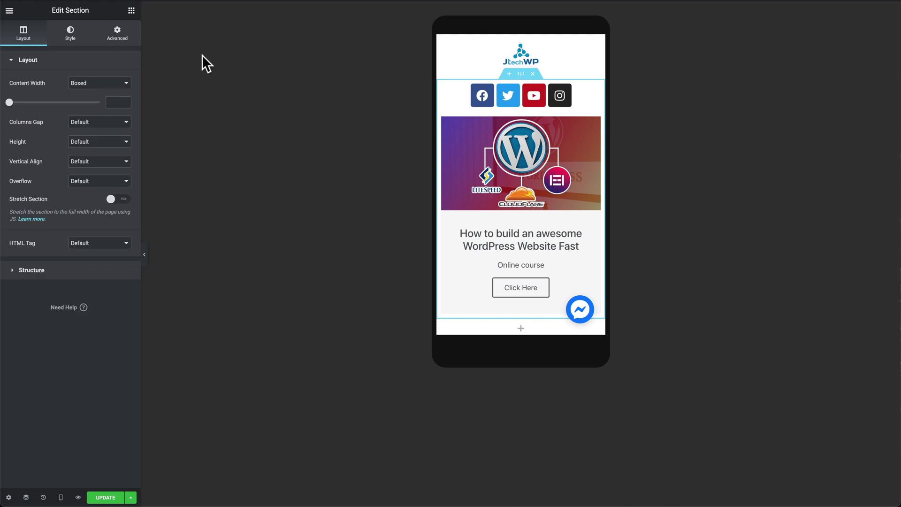
click(70, 42)
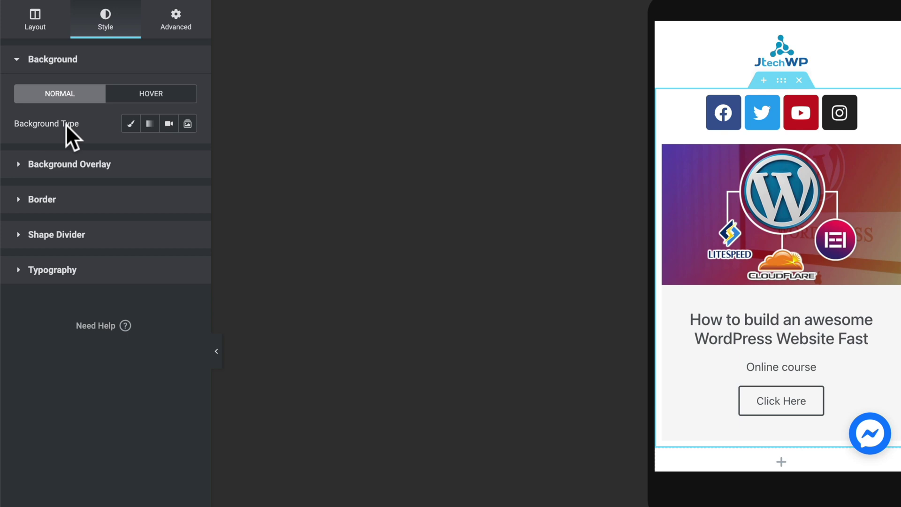
click(131, 124)
click(188, 155)
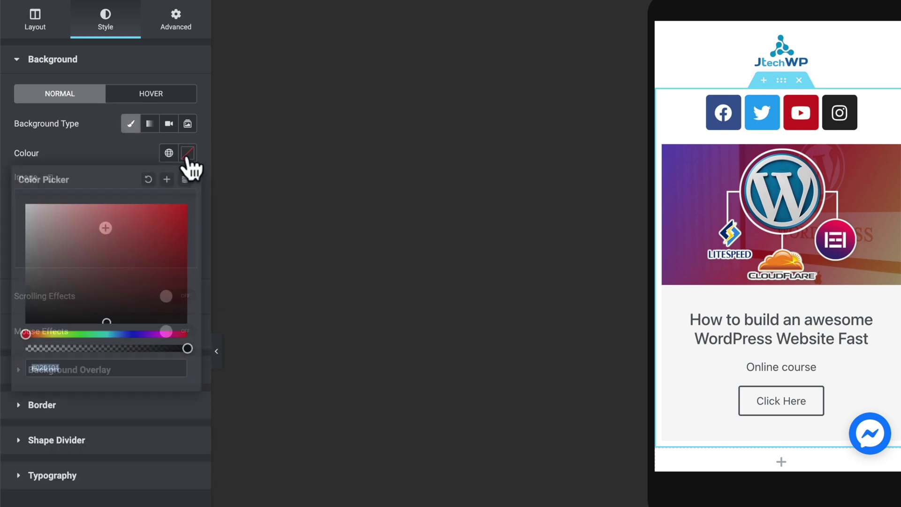
click(170, 155)
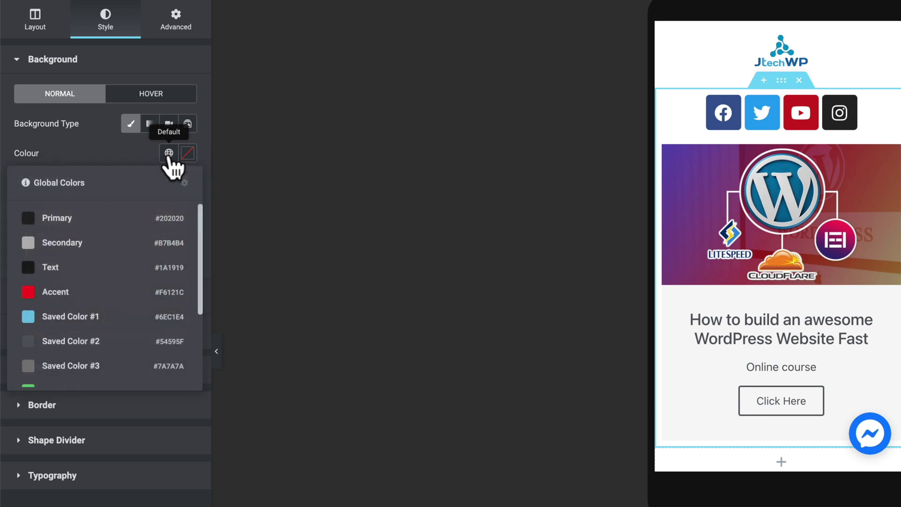
click(83, 315)
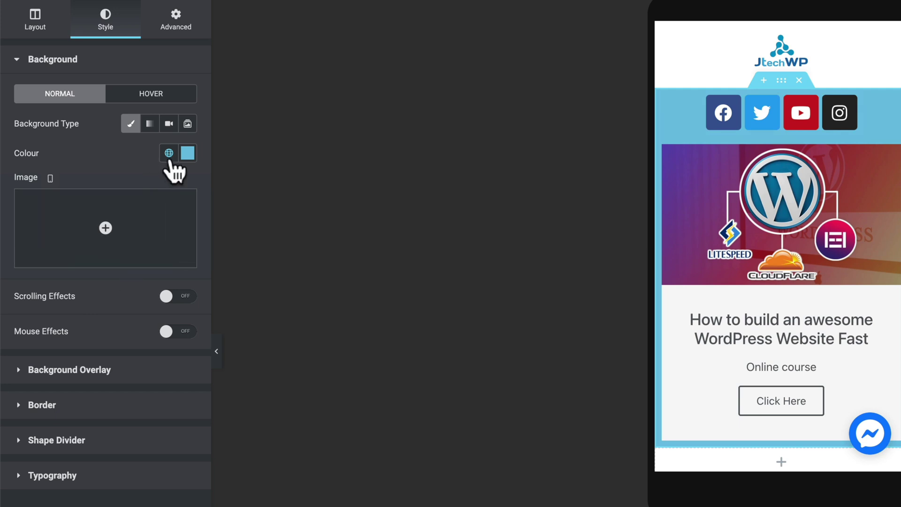
- Try the rocky-sea photo as the section background image, then remove it
click(101, 222)
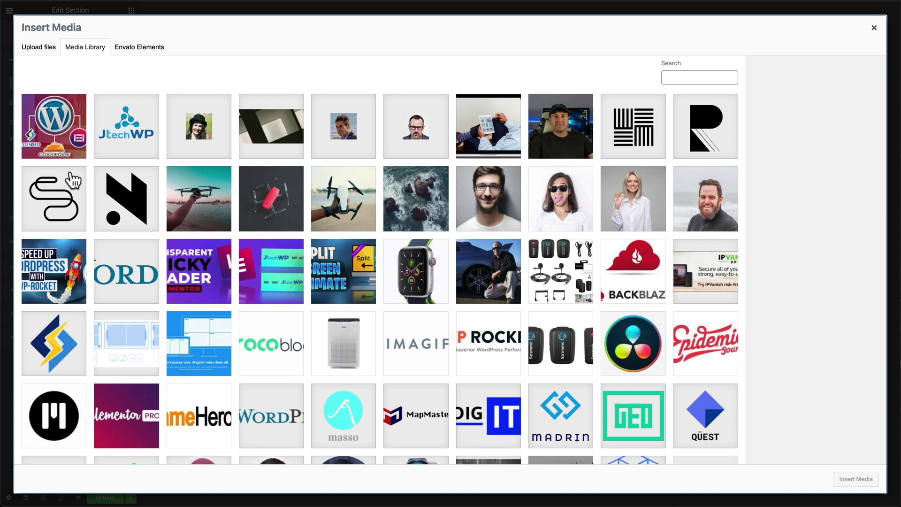
click(423, 202)
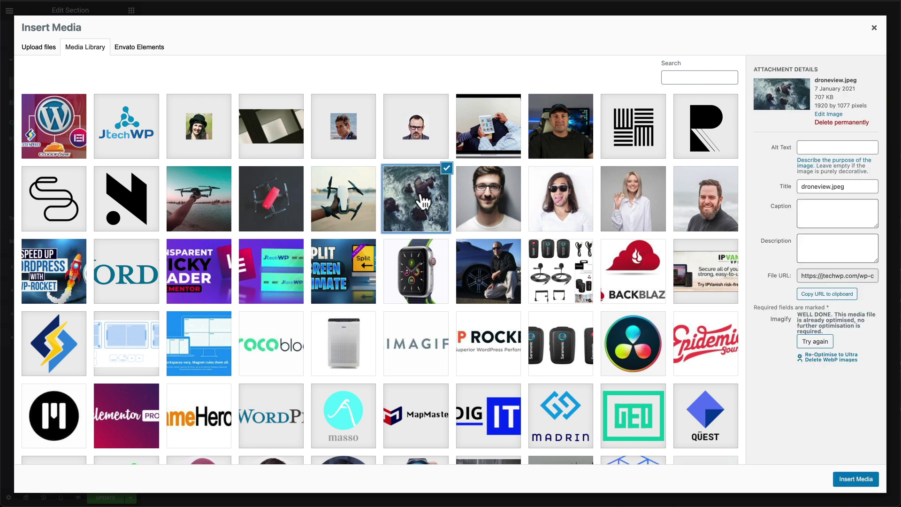
click(852, 478)
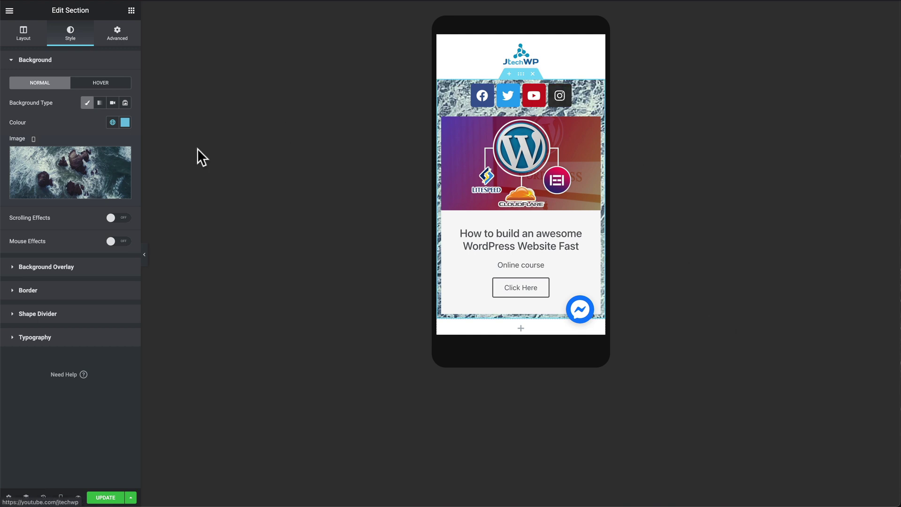
click(122, 156)
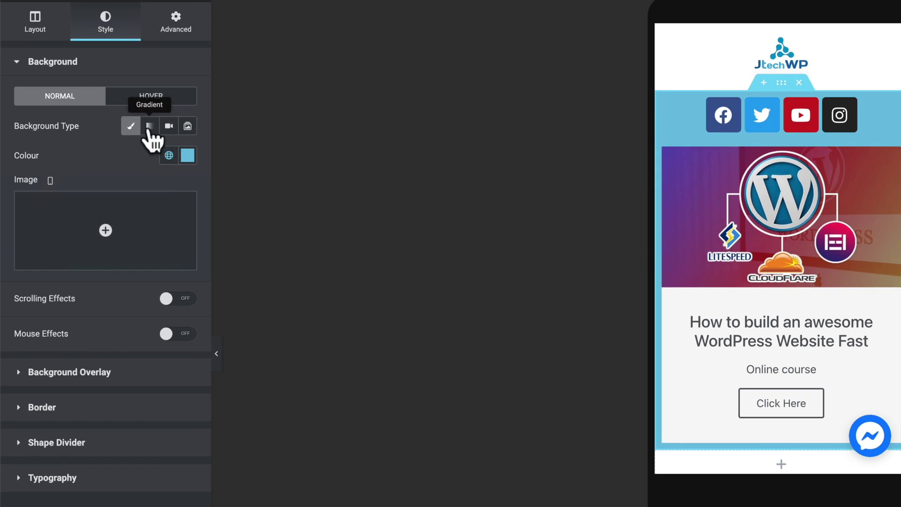
- Switch the section background to a gradient and shift its first colour from cyan to purple-blue
click(149, 128)
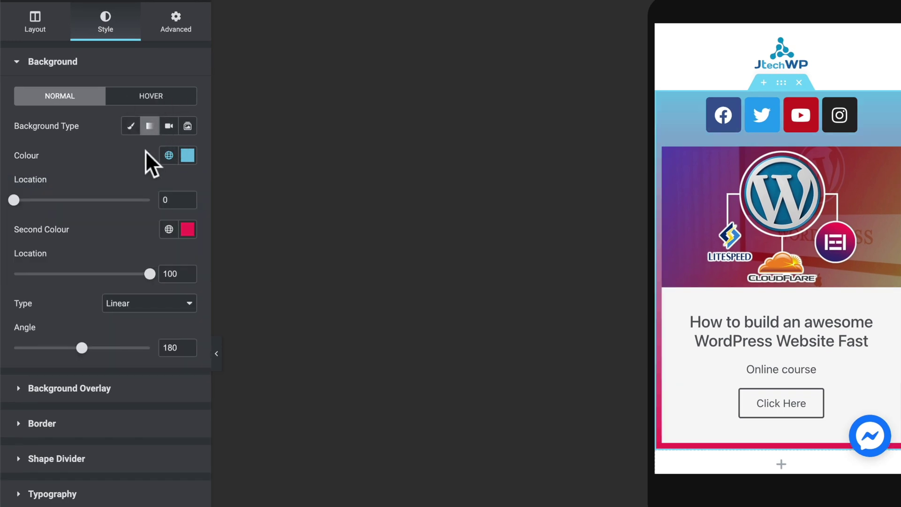
click(187, 155)
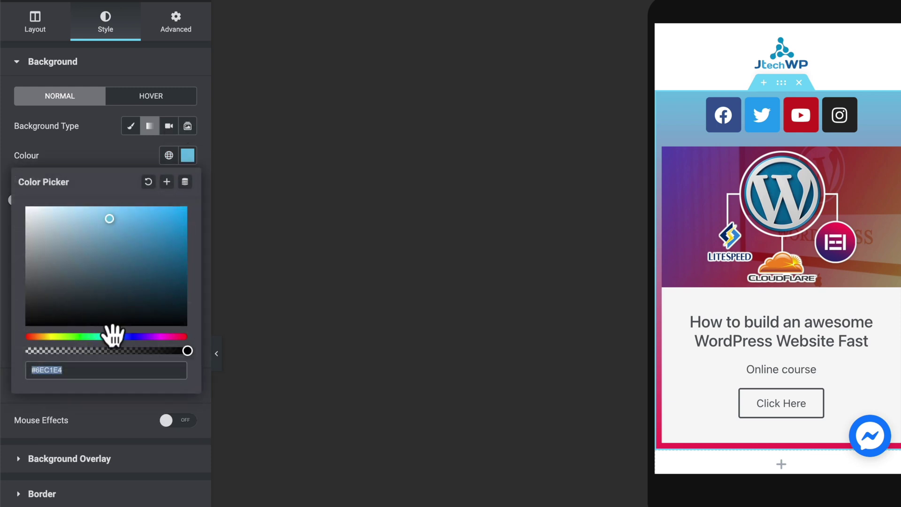
drag(113, 335, 138, 337)
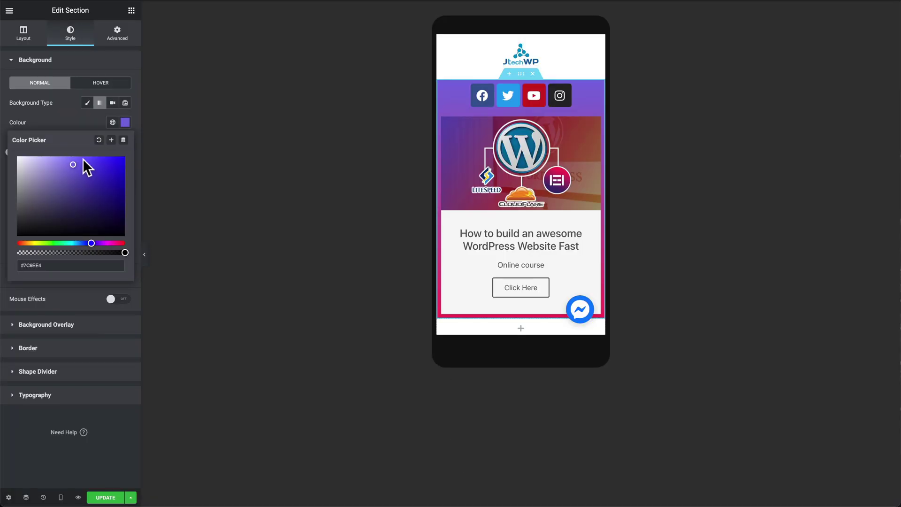
- Search the widgets for 'but' and place a Button widget below the course card
click(9, 11)
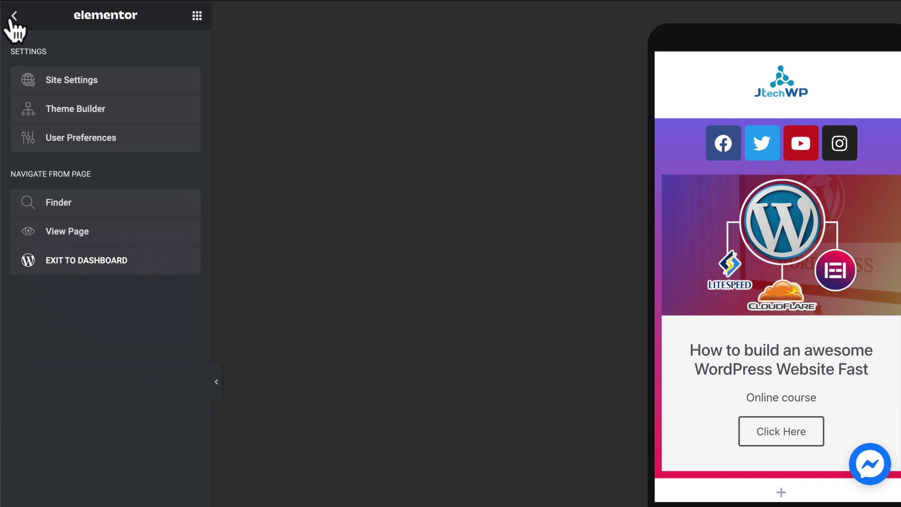
click(10, 10)
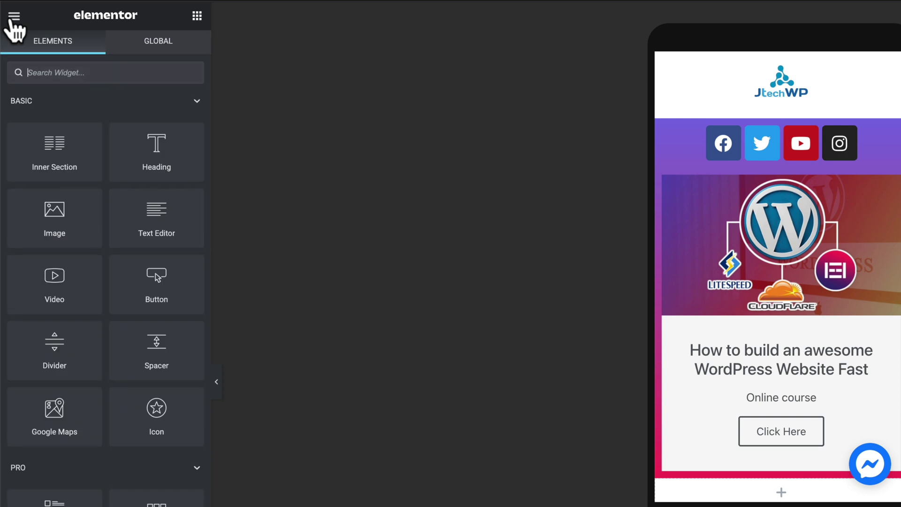
click(57, 73)
text(butt)
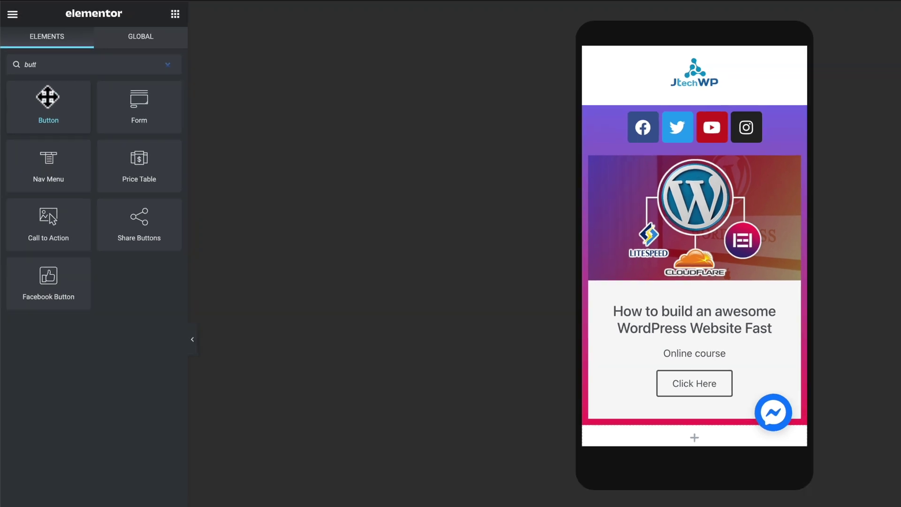
drag(52, 107, 838, 404)
drag(558, 269, 555, 297)
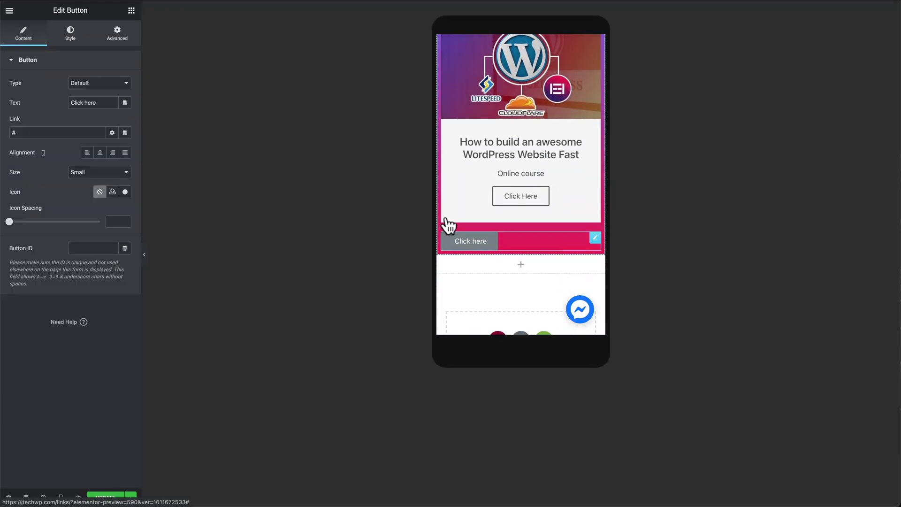
- Centre the button and clear its default label text
click(100, 153)
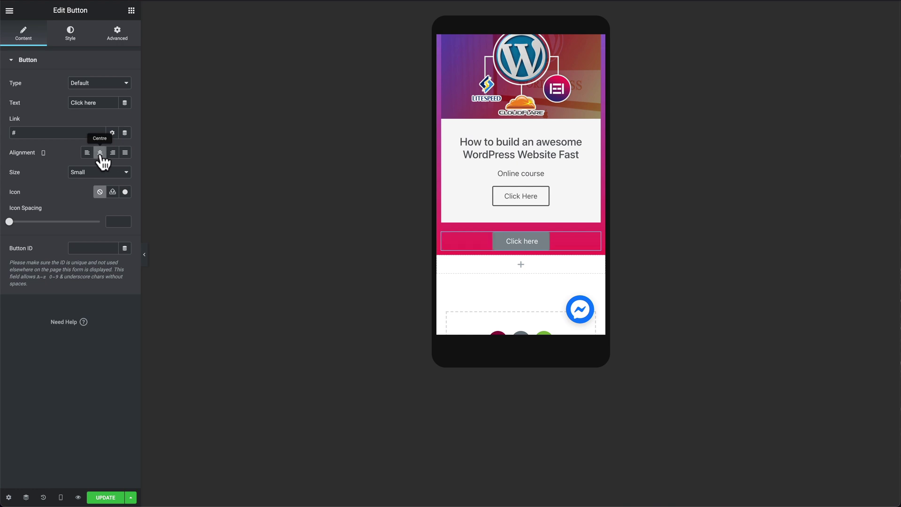
click(93, 102)
key(ctrl+a)
key(BackSpace)
- Label the button 'Youtube' and give it a pure red background colour
text(Youtube)
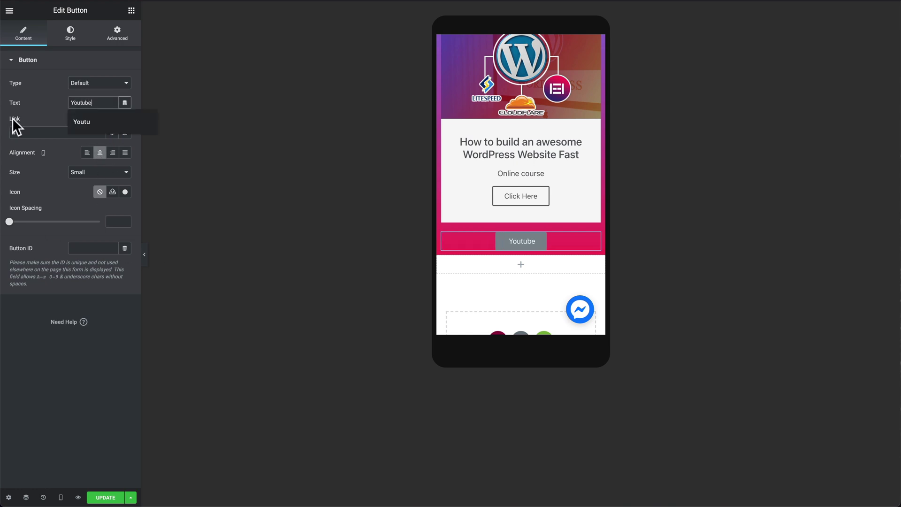
key(Tab)
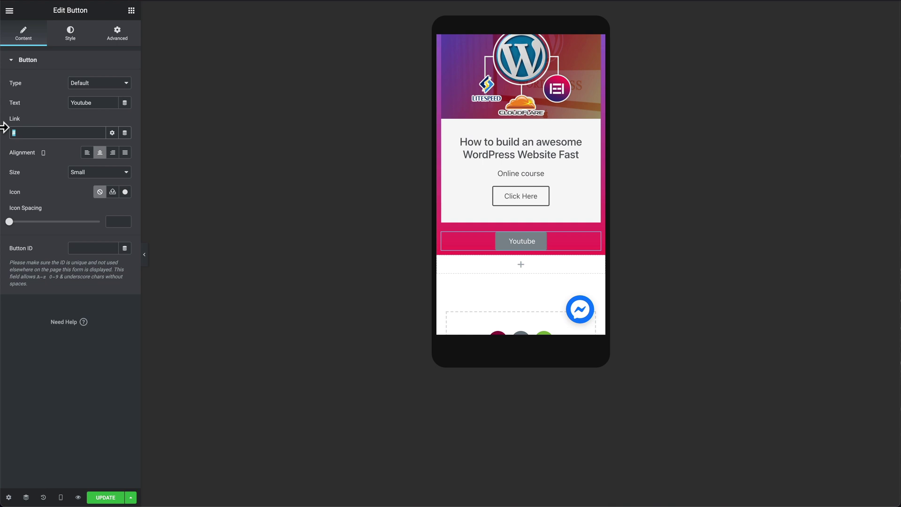
click(70, 38)
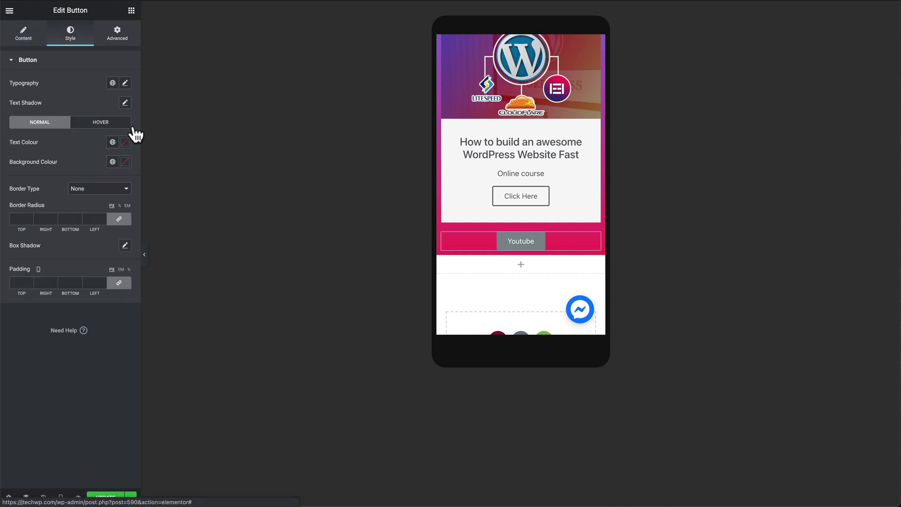
click(125, 164)
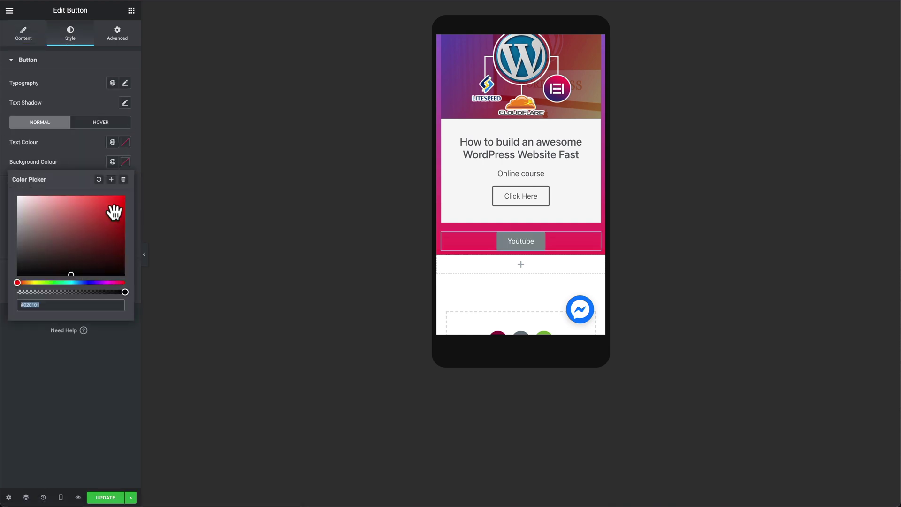
drag(115, 210, 131, 191)
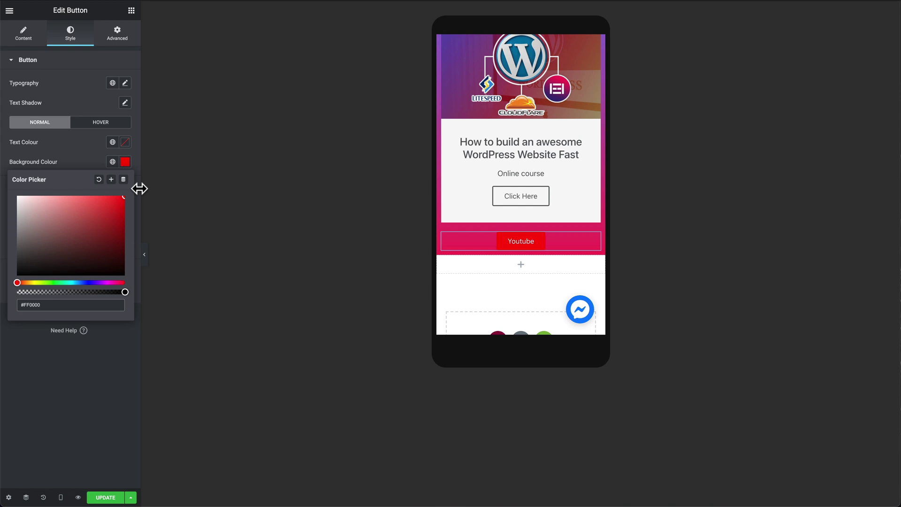
click(72, 152)
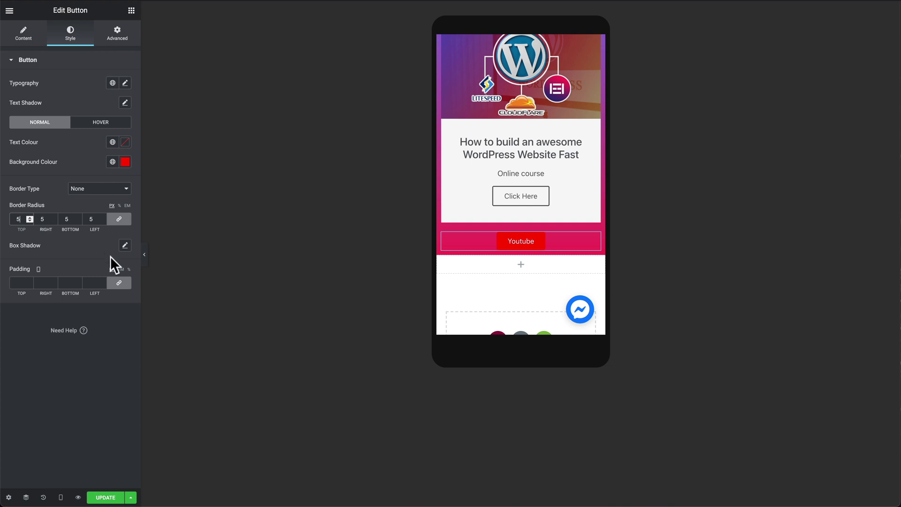
- Add a box shadow to the button in translucent white
click(125, 246)
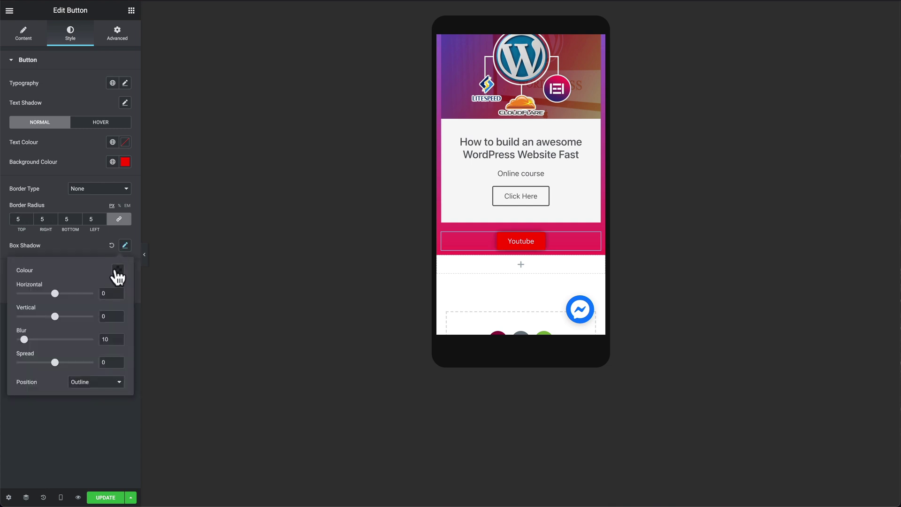
click(118, 271)
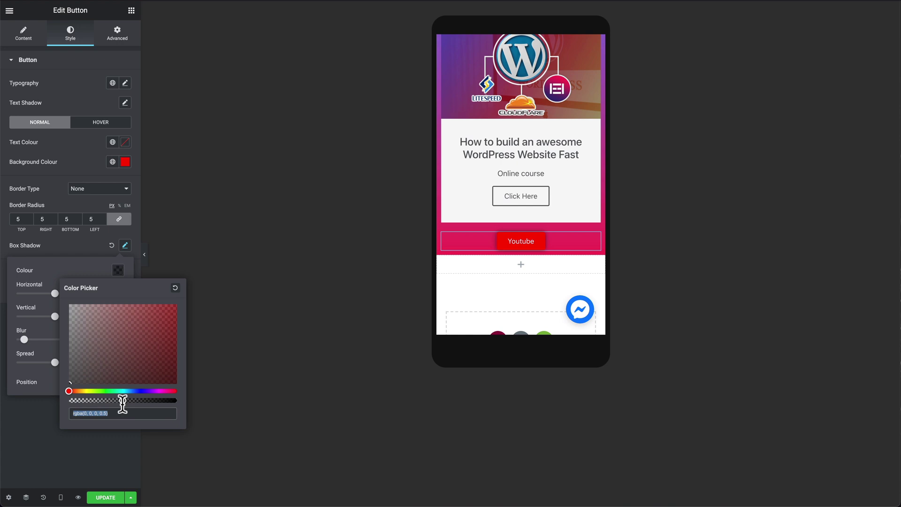
click(77, 338)
drag(77, 338, 37, 265)
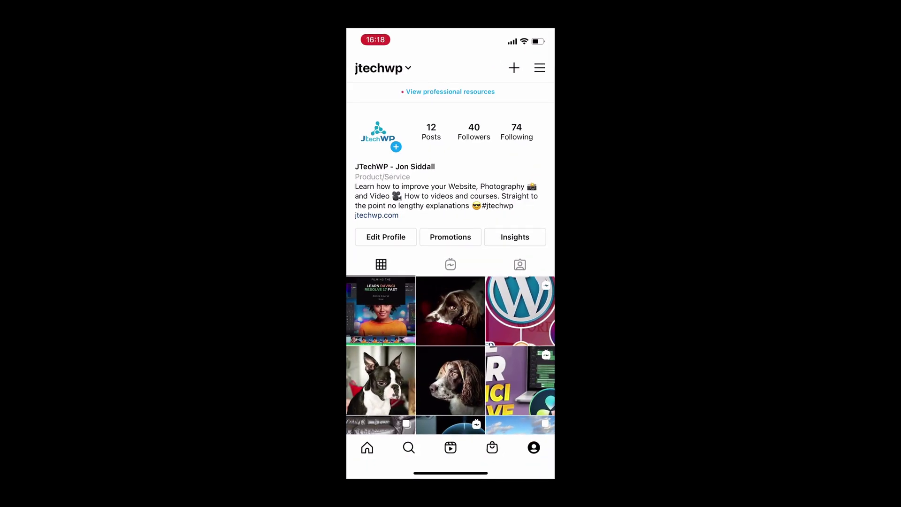
click(386, 237)
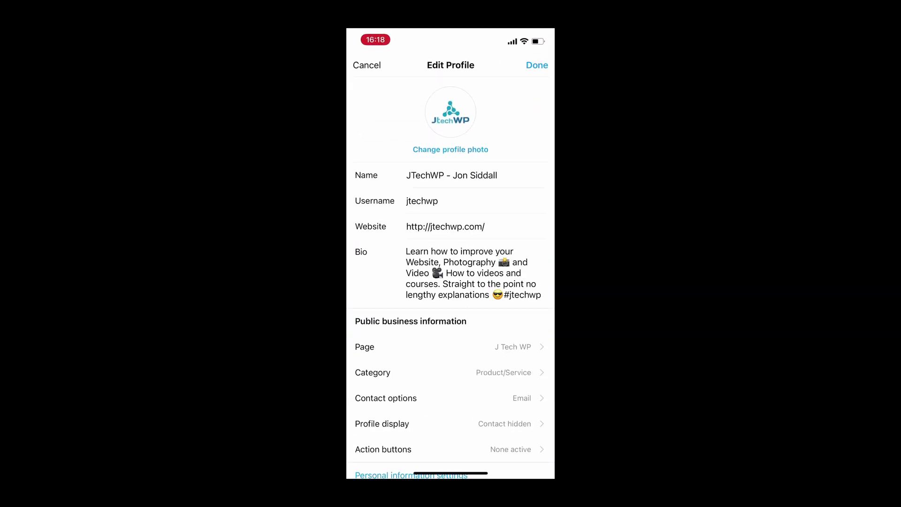
click(485, 226)
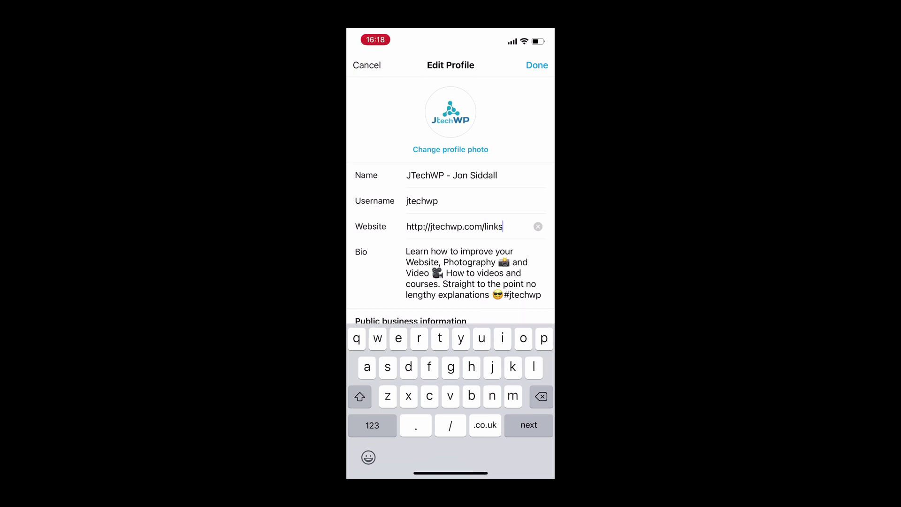
click(537, 65)
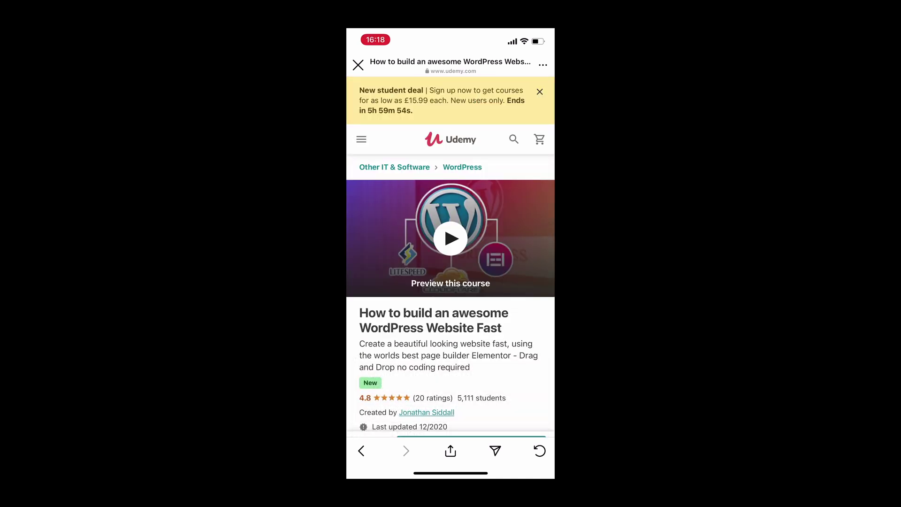
scroll(450, 253, down, 5)
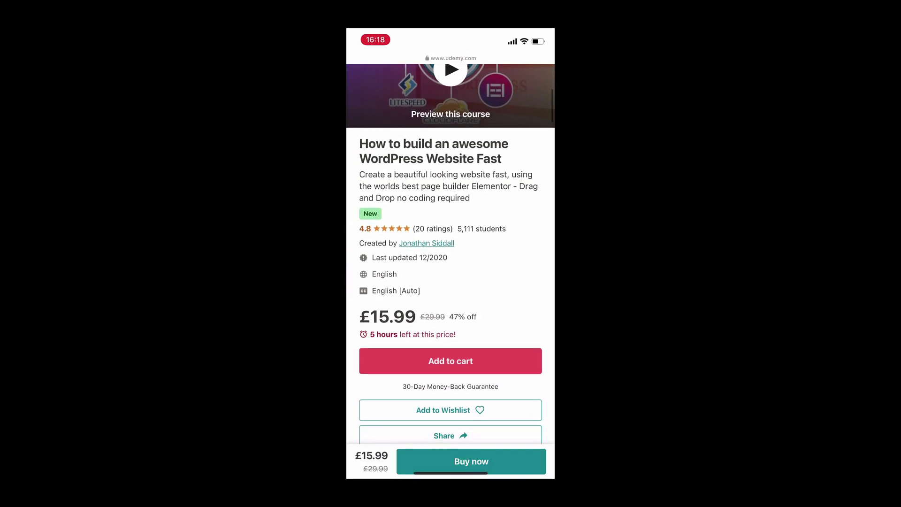
scroll(450, 253, up, 5)
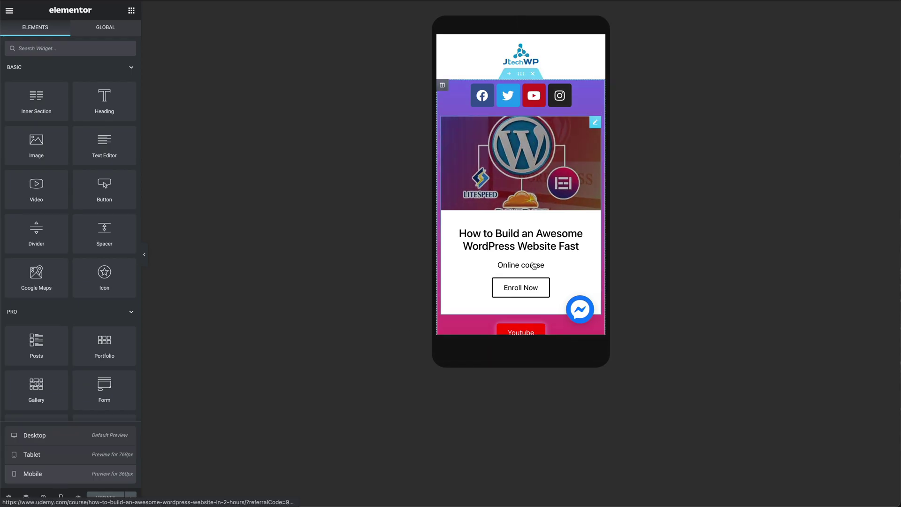
- Scroll through the mobile Links page preview to check its layout
scroll(533, 262, down, 3)
scroll(530, 261, up, 3)
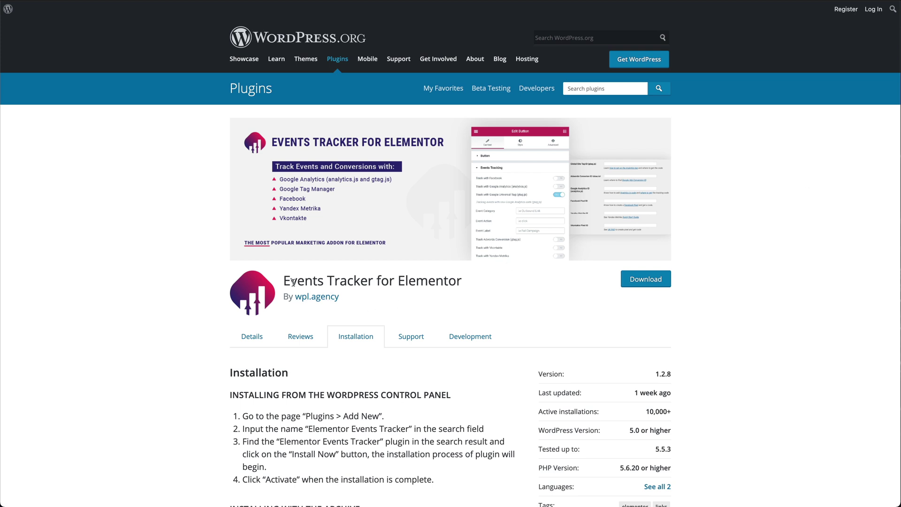
- Select the Events Tracker for Elementor plugin name and scroll down its installation steps
drag(283, 281, 462, 286)
scroll(475, 353, down, 3)
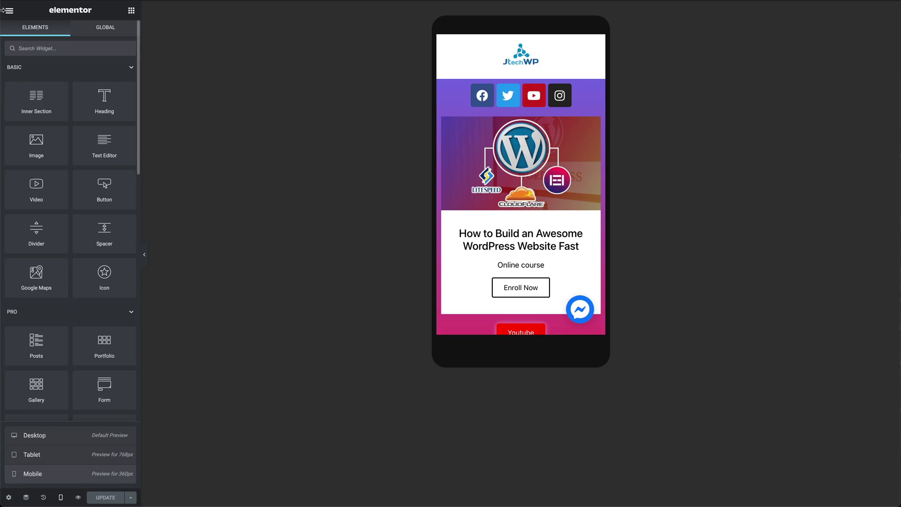
- Exit to the WordPress dashboard and install Events Tracker for Elementor from Plugins > Add New
click(8, 10)
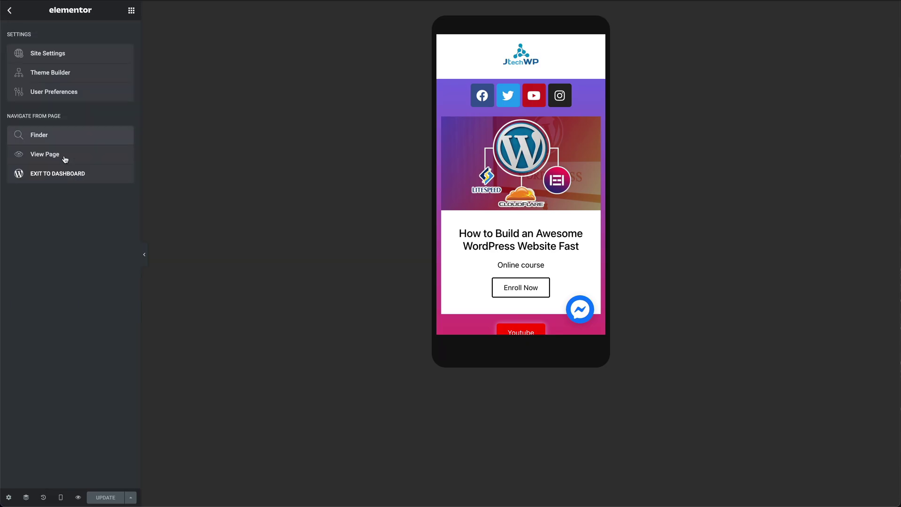
click(65, 174)
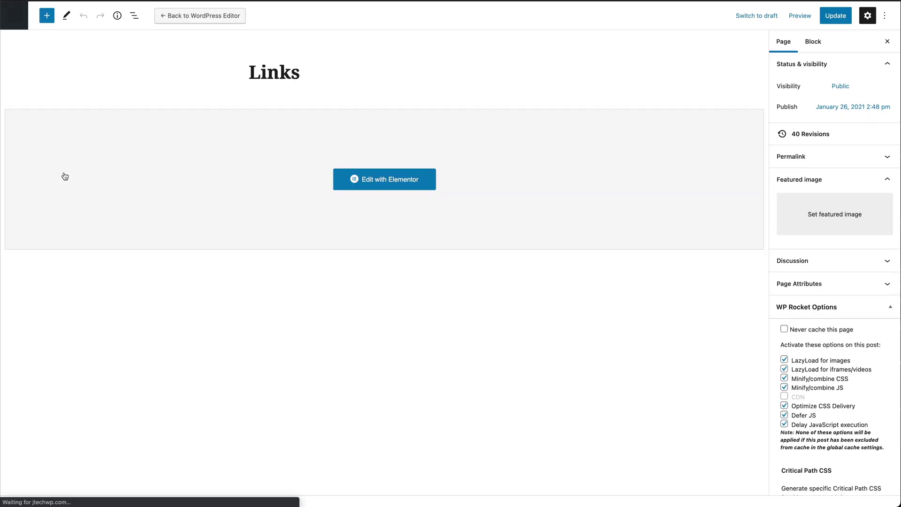
click(19, 27)
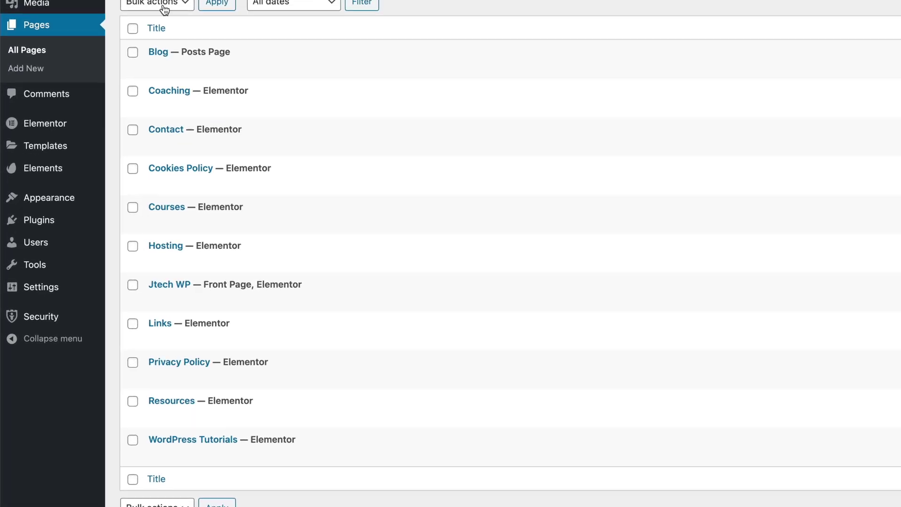
mouse_move(50, 224)
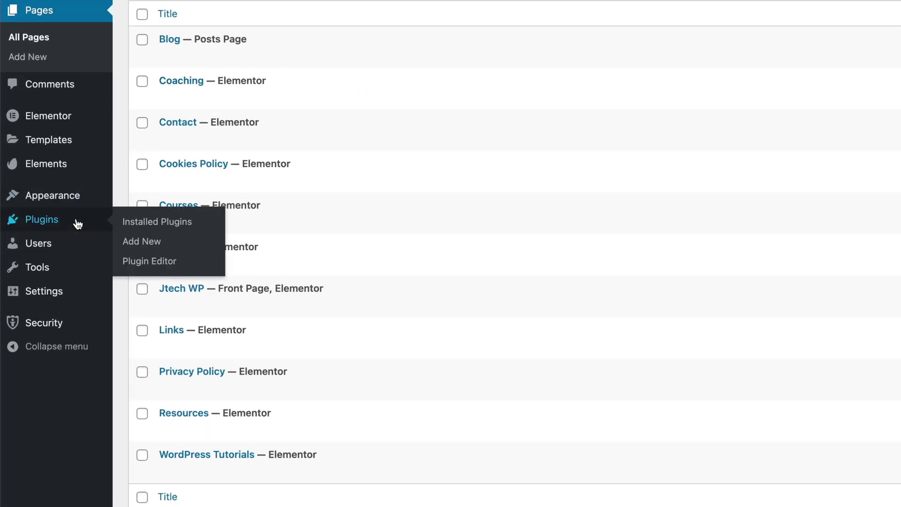
click(140, 241)
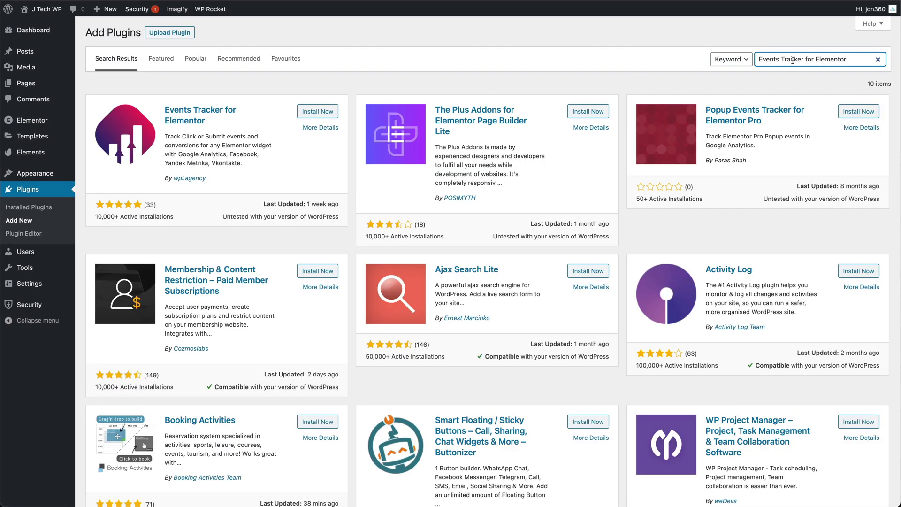
click(324, 117)
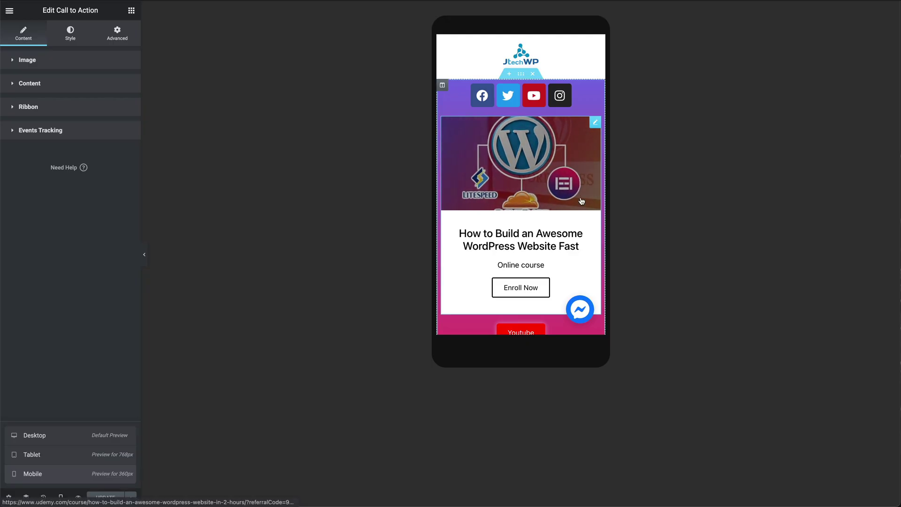
- Enable Google Analytics tracking on the course card with category 'Outbound link' and action 'click', labelled 'IG Udemy'
click(532, 295)
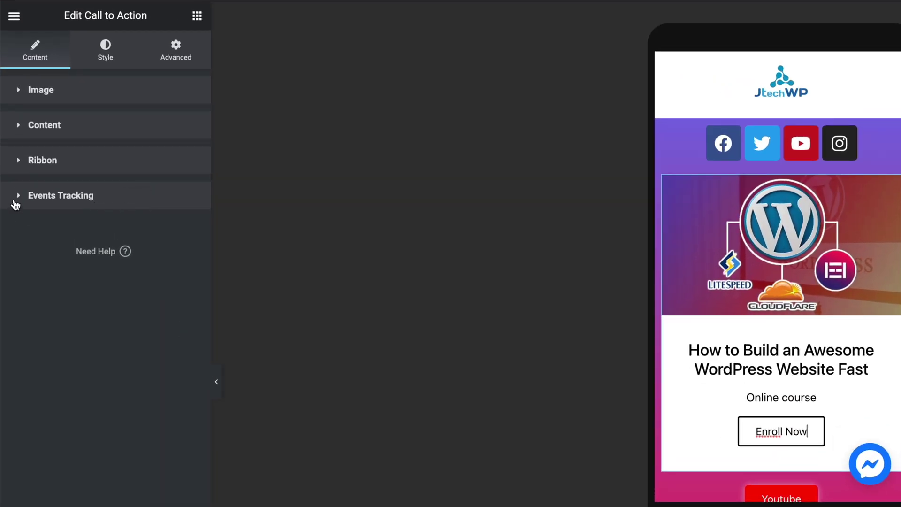
click(17, 199)
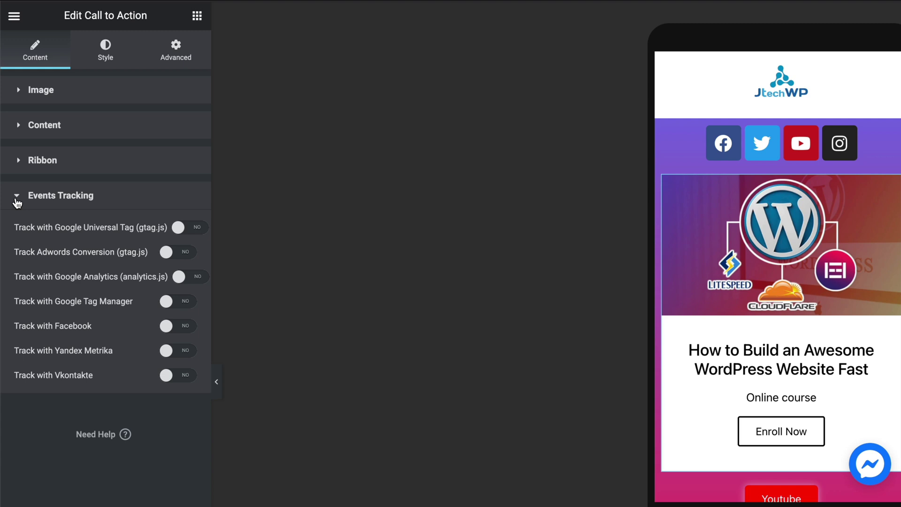
click(182, 277)
click(149, 334)
text(Outbound k)
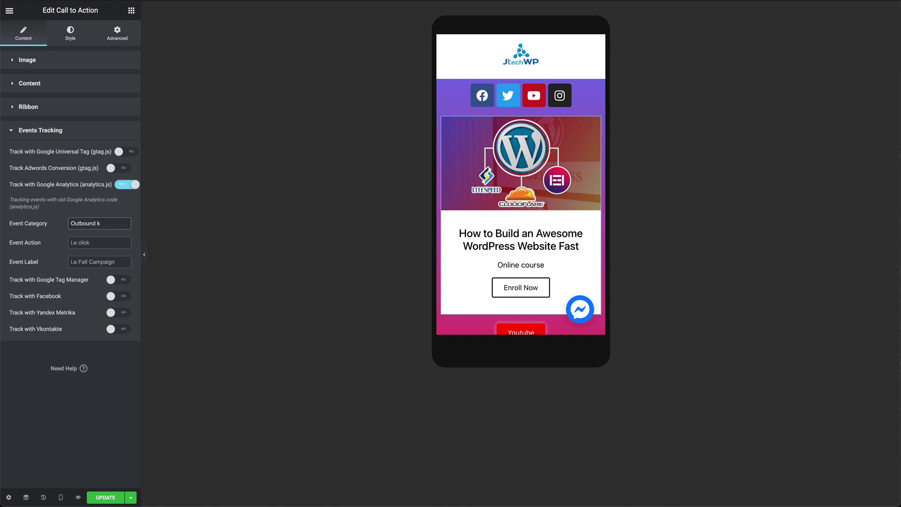
text(ink)
click(100, 242)
text(clickIG Udemy b)
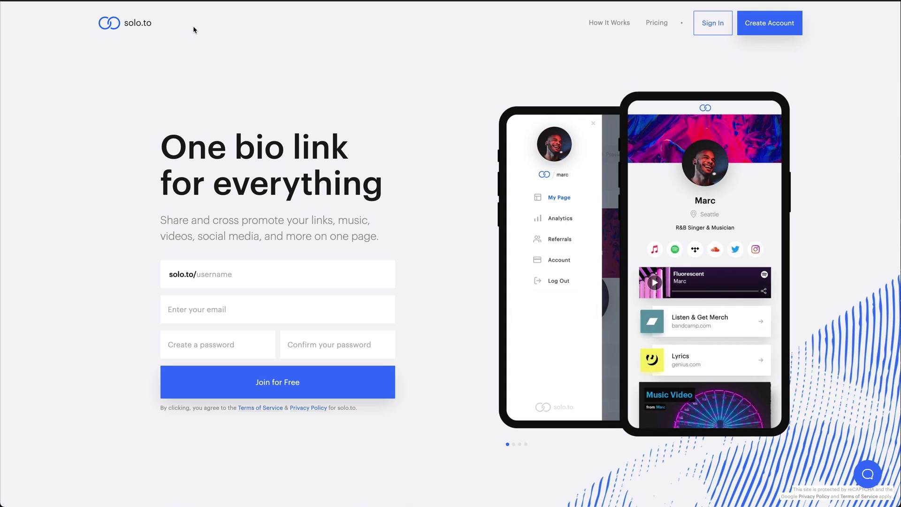
- Open solo.to's Pricing page and scroll through its plans
click(657, 26)
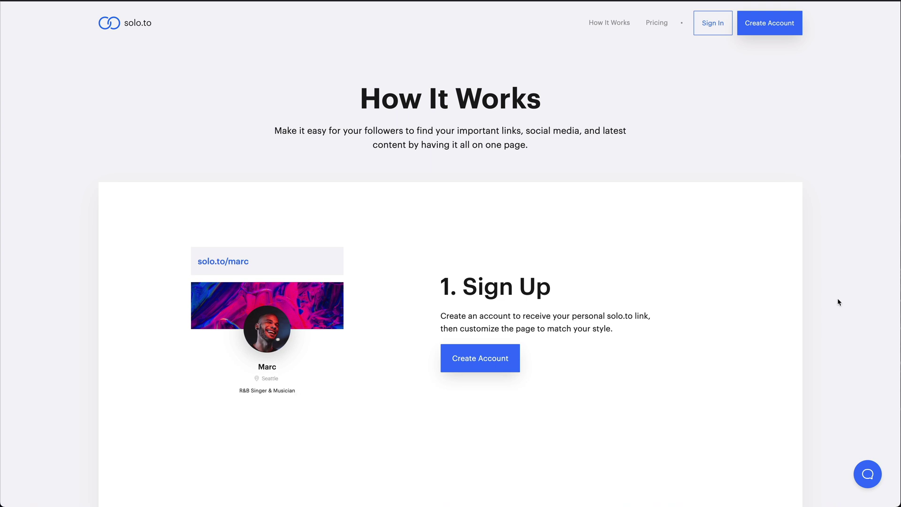
scroll(839, 302, down, 5)
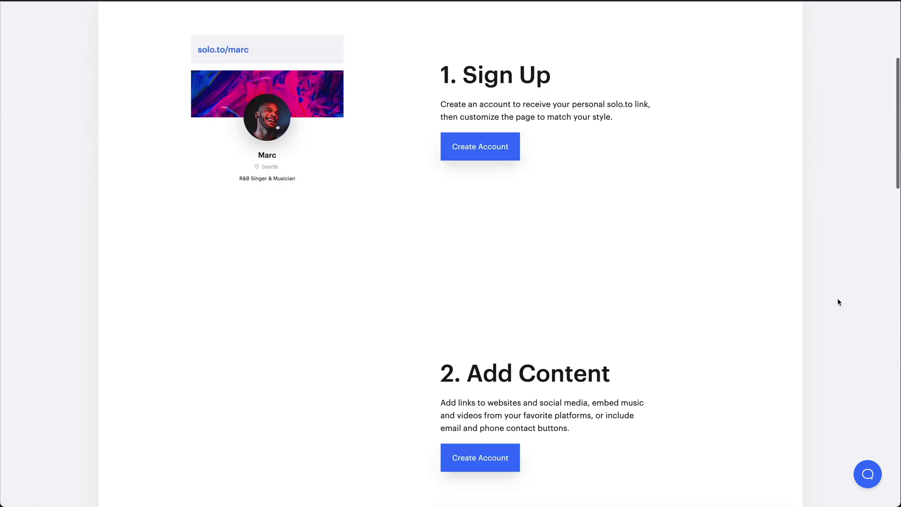
scroll(839, 303, down, 5)
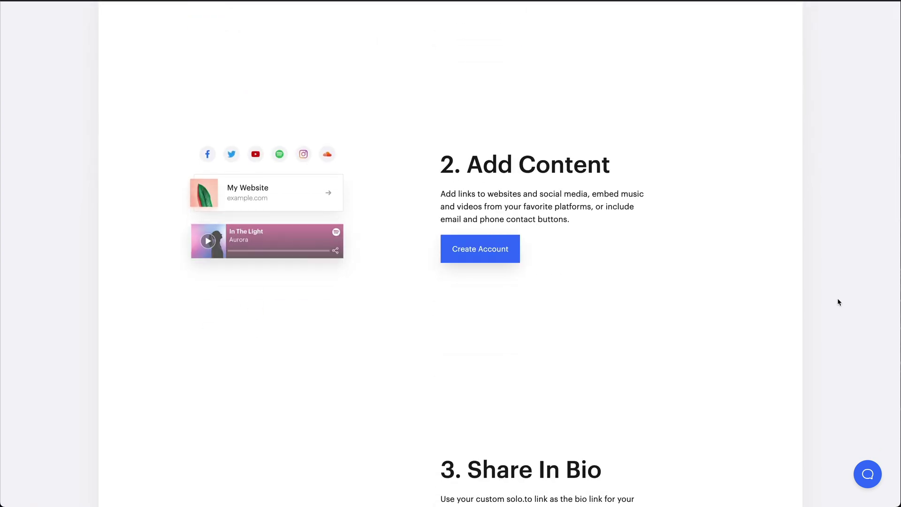
scroll(839, 302, down, 10)
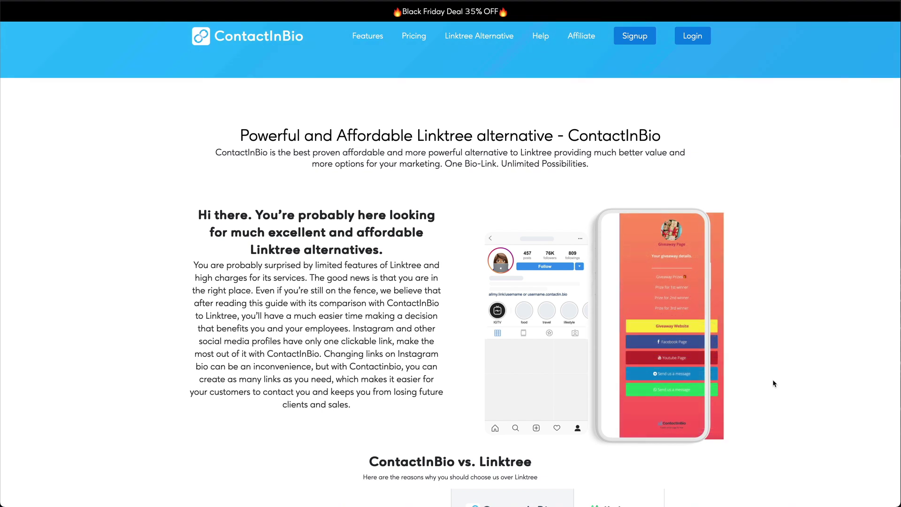
- Scroll through the ContactInBio vs. Linktree feature comparison table
scroll(773, 381, down, 10)
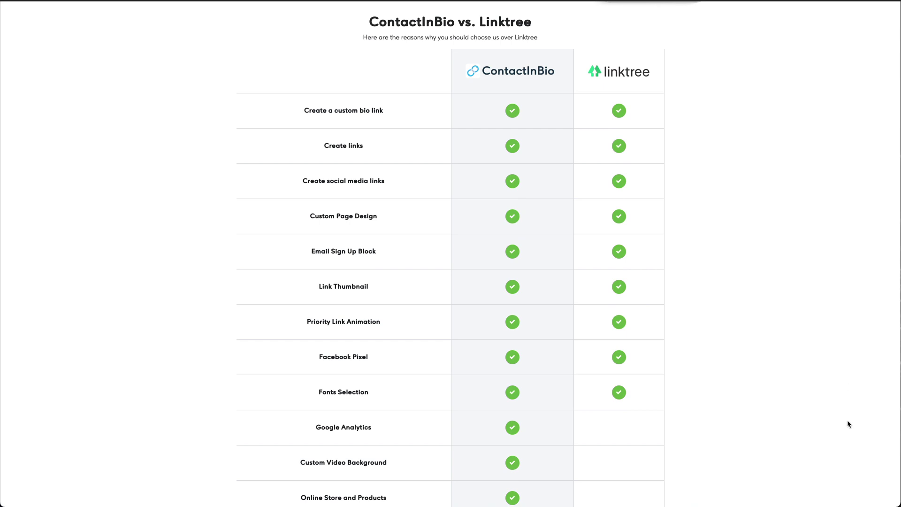
scroll(849, 424, down, 7)
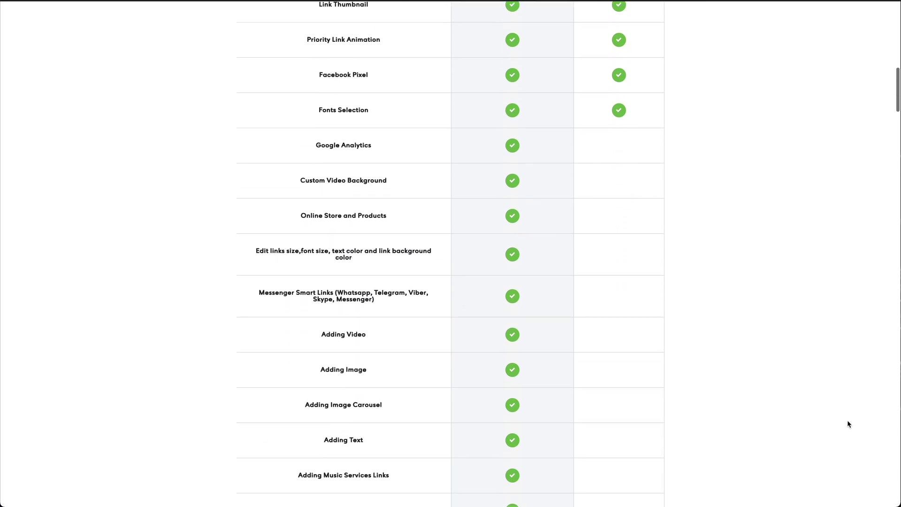
scroll(848, 424, down, 1)
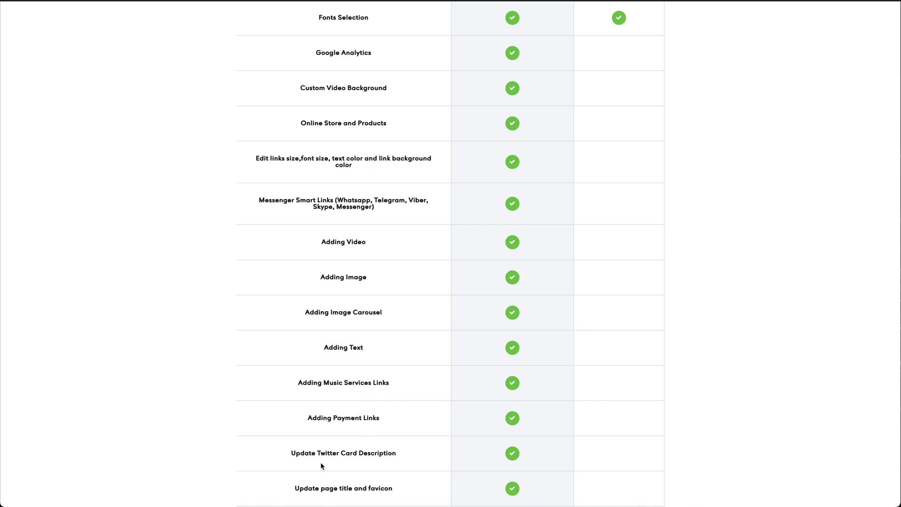
scroll(672, 453, down, 6)
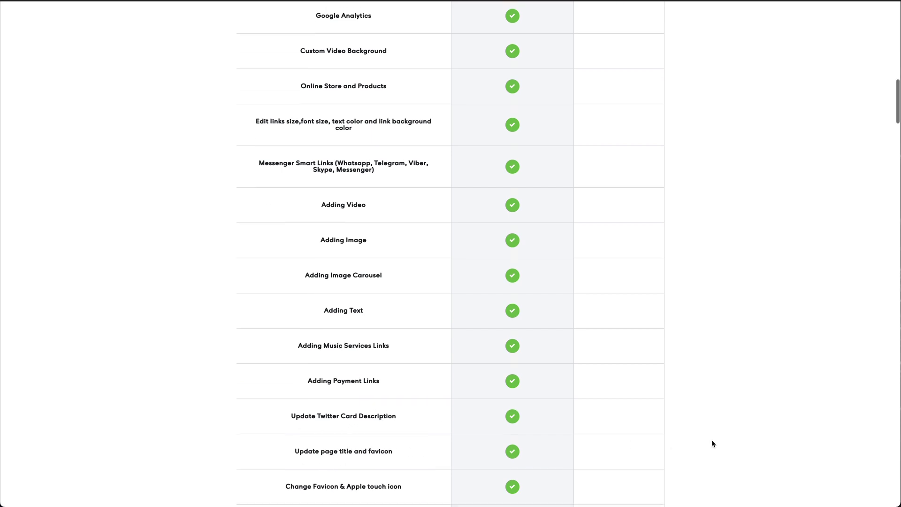